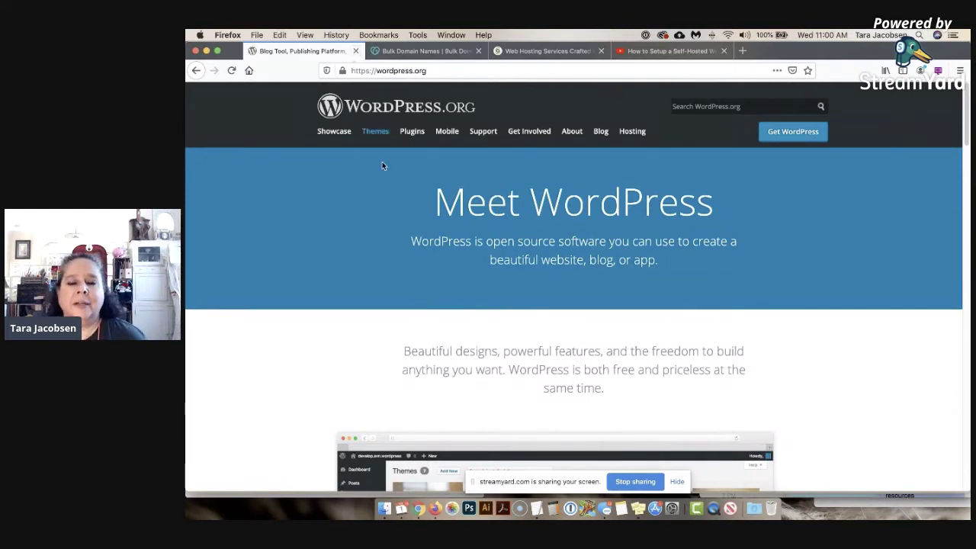
pyautogui.scroll(-2, 421, 200)
pyautogui.scroll(-10, 420, 200)
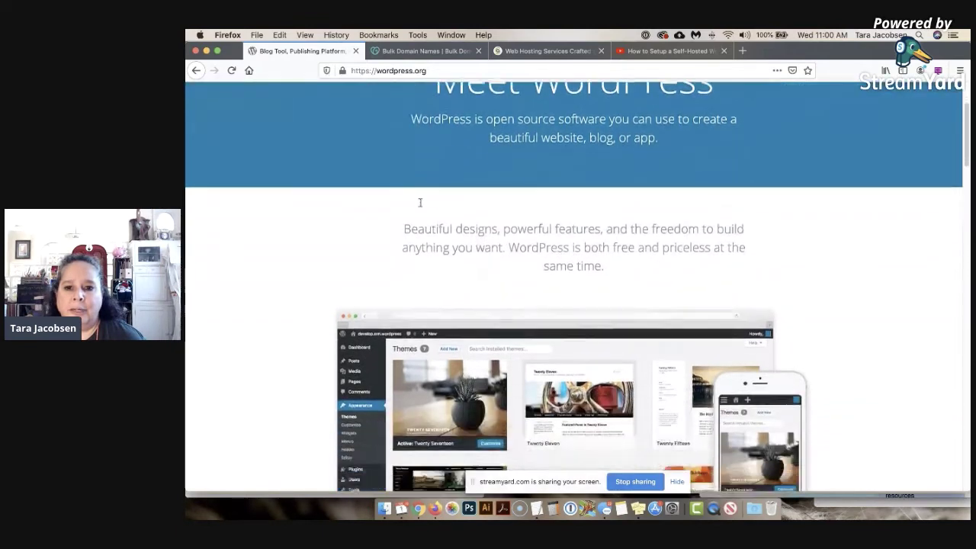
pyautogui.scroll(-11, 420, 206)
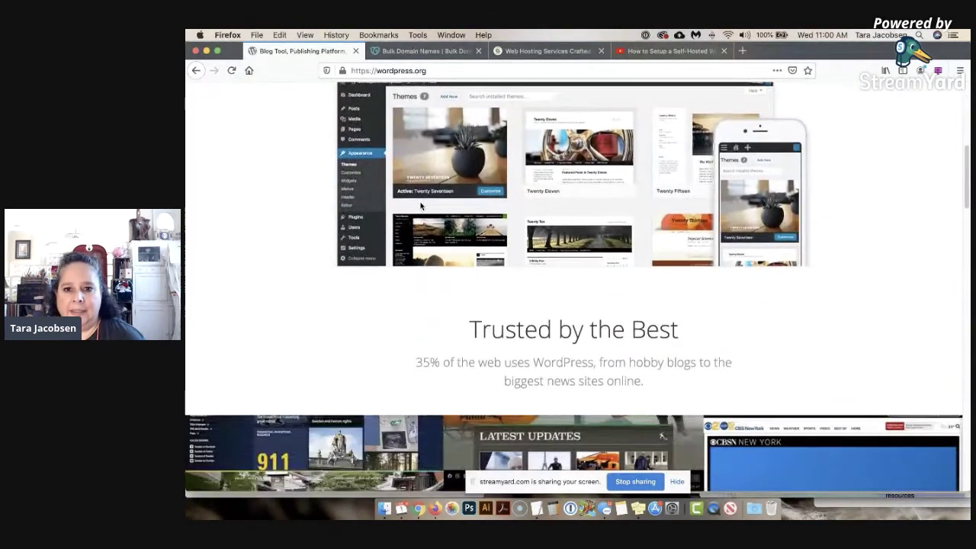
pyautogui.scroll(-15, 420, 206)
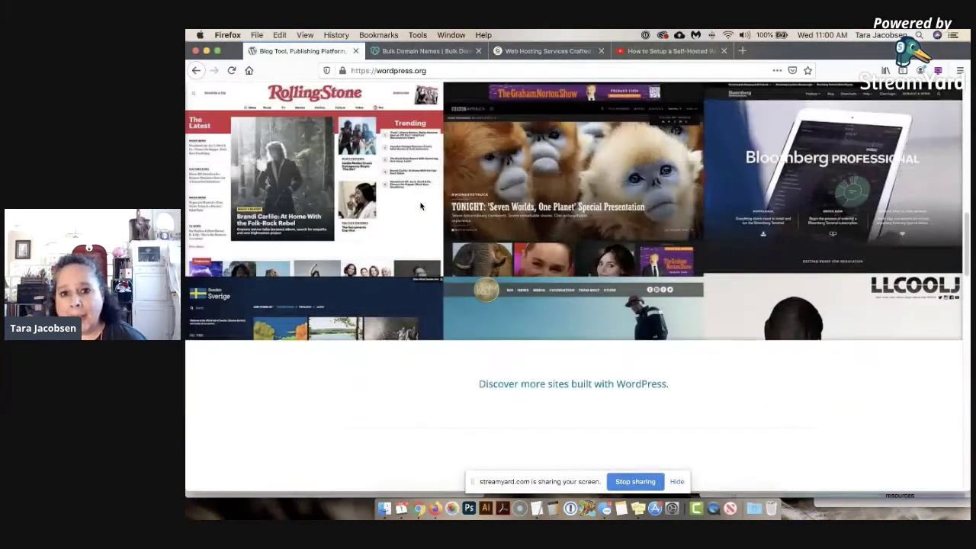
pyautogui.scroll(-16, 421, 206)
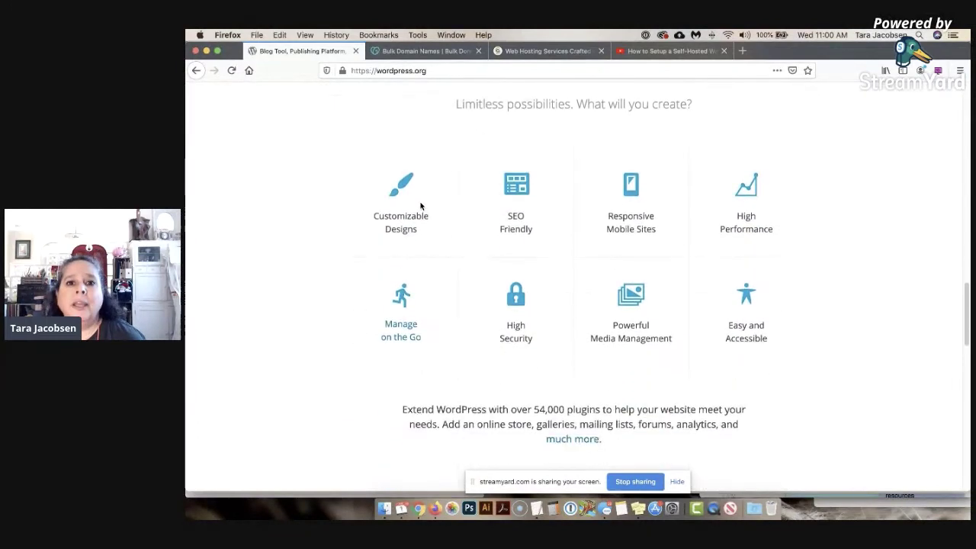
pyautogui.scroll(-12, 420, 205)
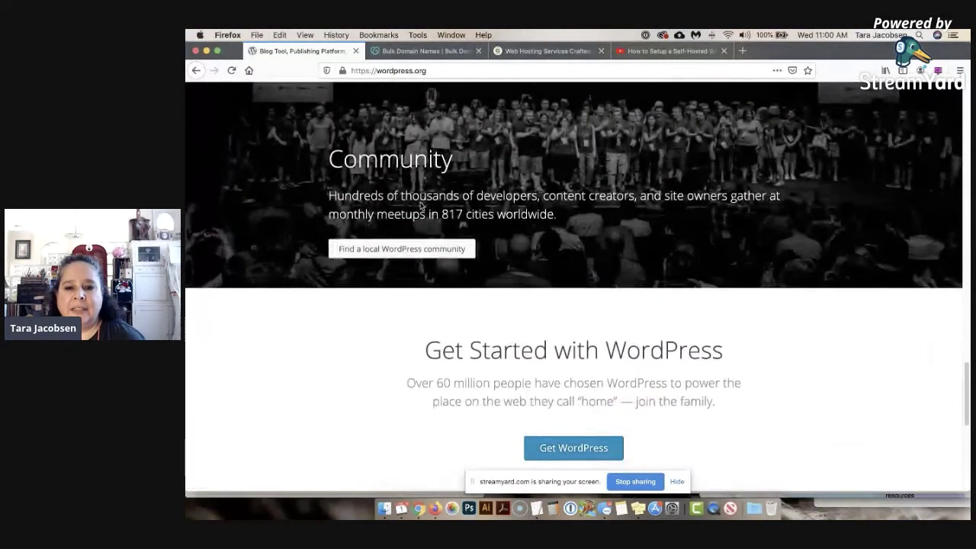
pyautogui.scroll(-4, 421, 206)
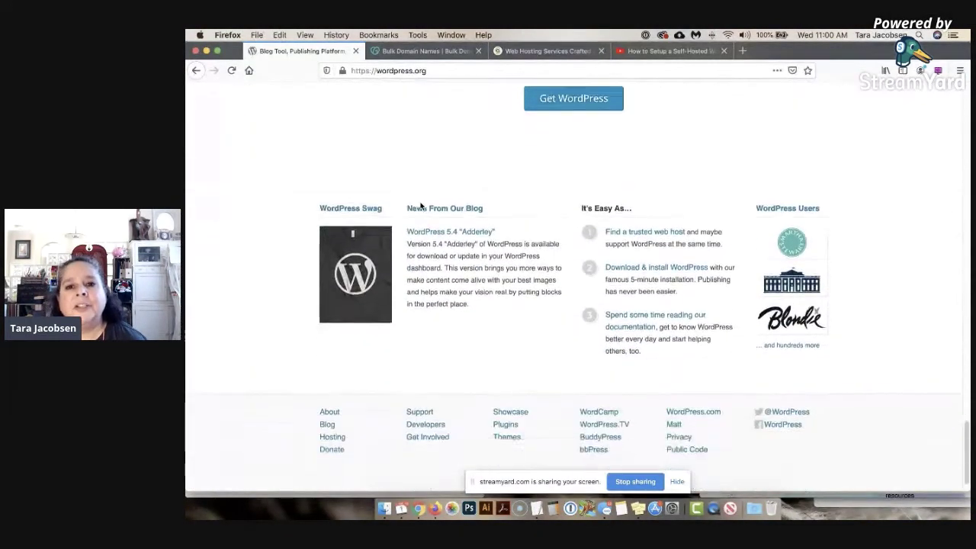
pyautogui.scroll(9, 420, 206)
pyautogui.scroll(20, 420, 206)
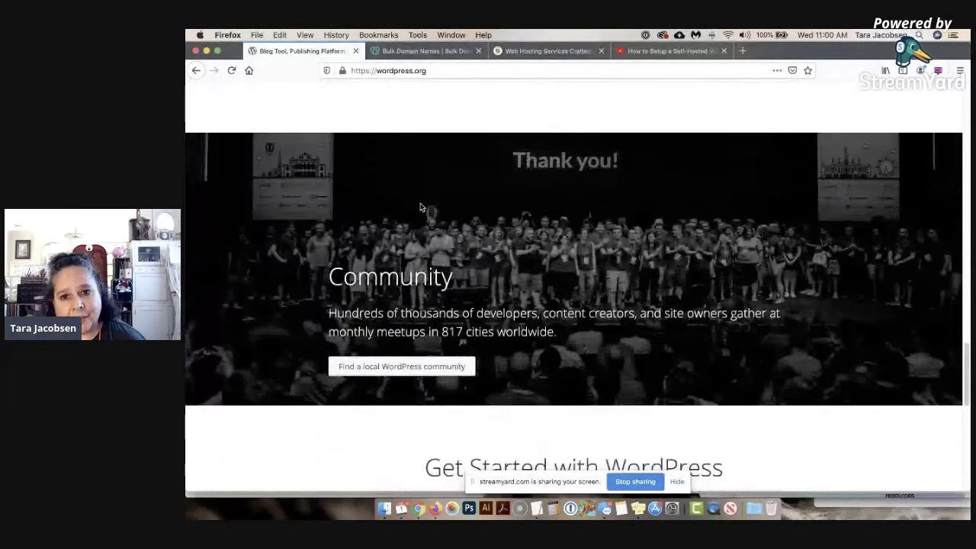
pyautogui.scroll(20, 420, 206)
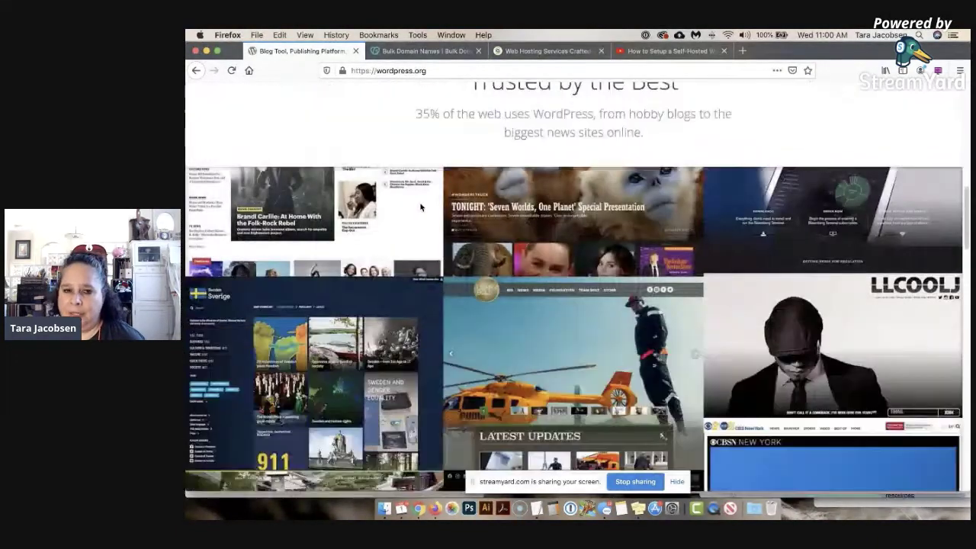
pyautogui.scroll(2, 420, 205)
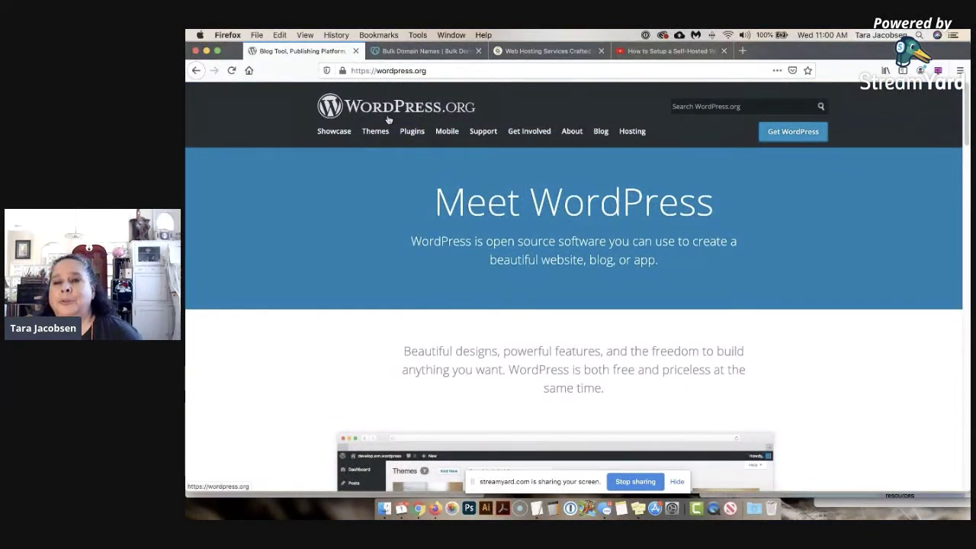
# - Close the WordPress.org tab and place the cursor in GoDaddy's Bulk Registration domain box
pyautogui.click(354, 51)
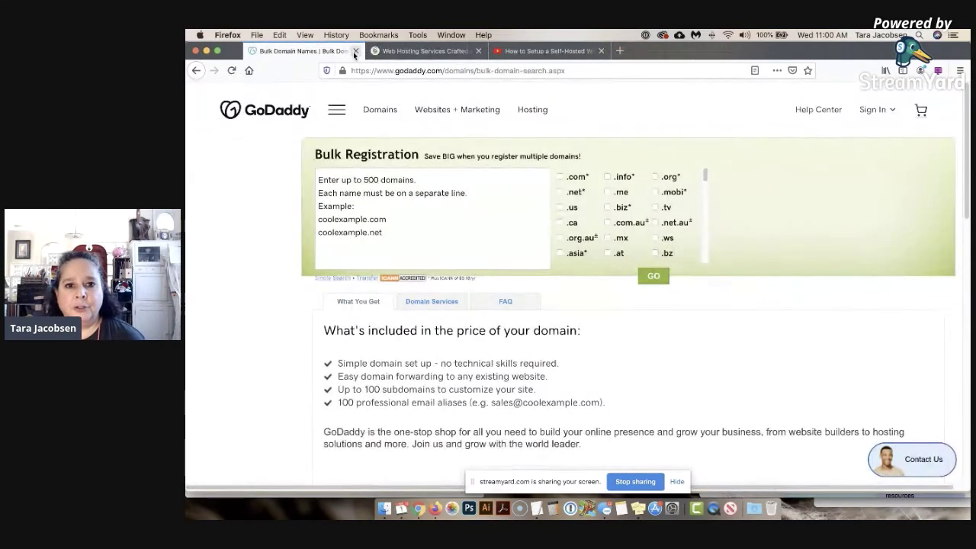
pyautogui.click(382, 211)
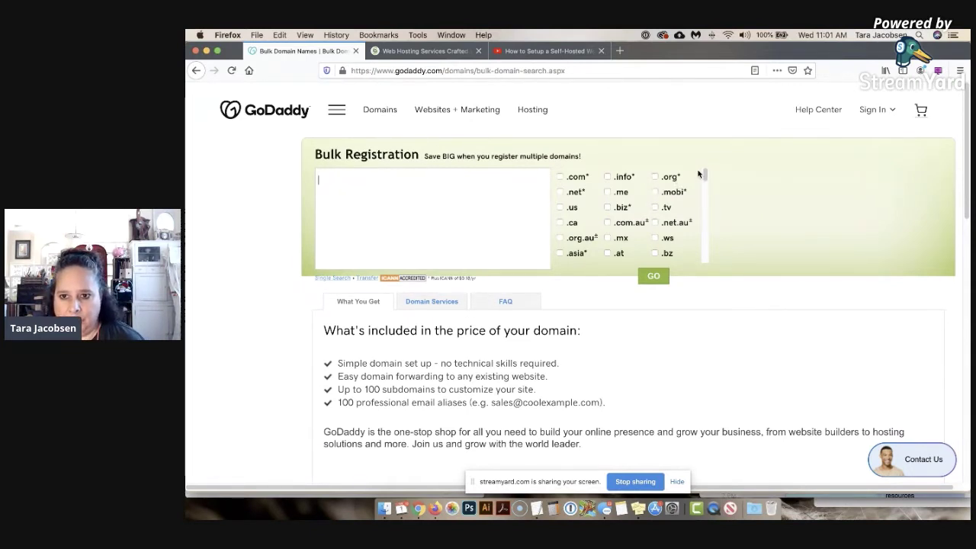
pyautogui.moveTo(704, 174)
pyautogui.mouseDown()
pyautogui.moveTo(703, 201)
pyautogui.moveTo(703, 165)
pyautogui.mouseUp()
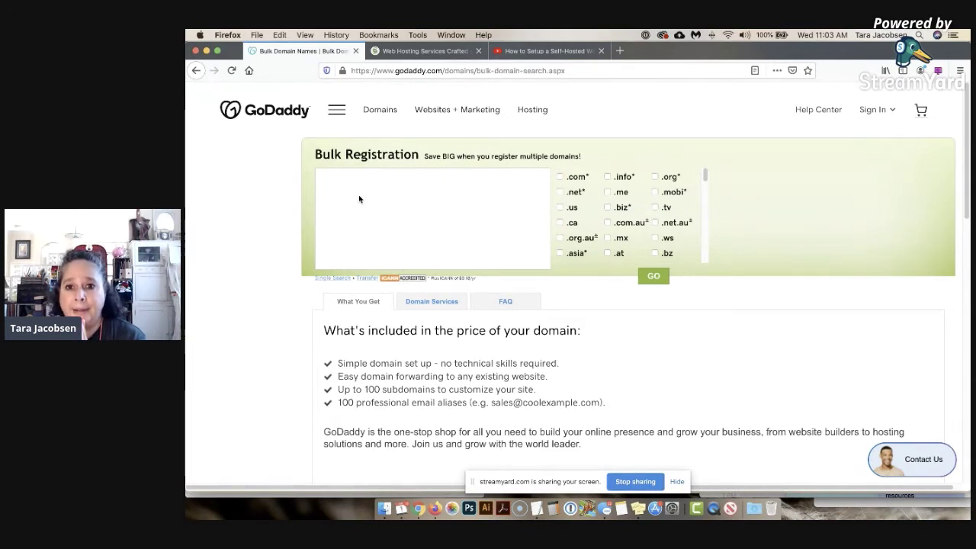
# - Enter two personal-name .com domains on separate lines, tick .com, and run the bulk availability search
pyautogui.write('ja')
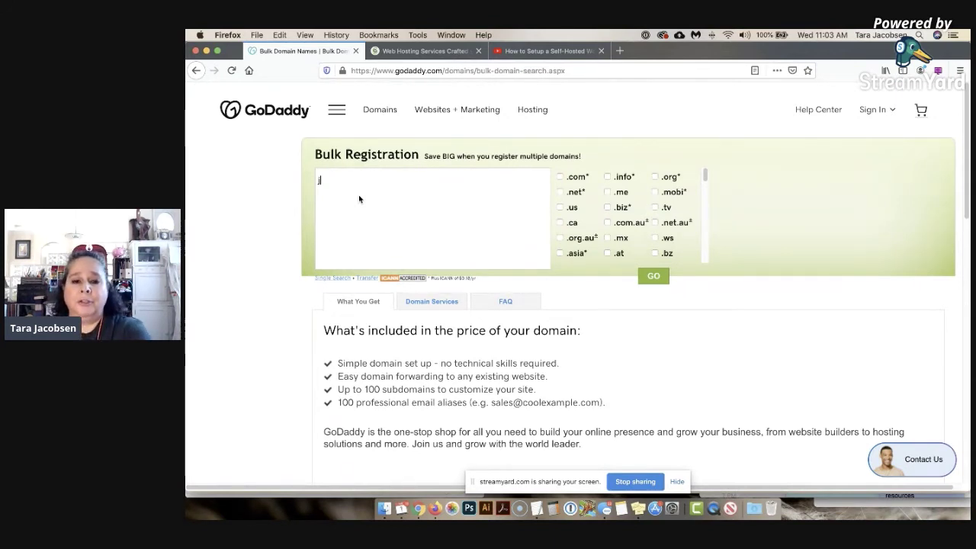
pyautogui.press('BackSpace')
pyautogui.press('BackSpace')
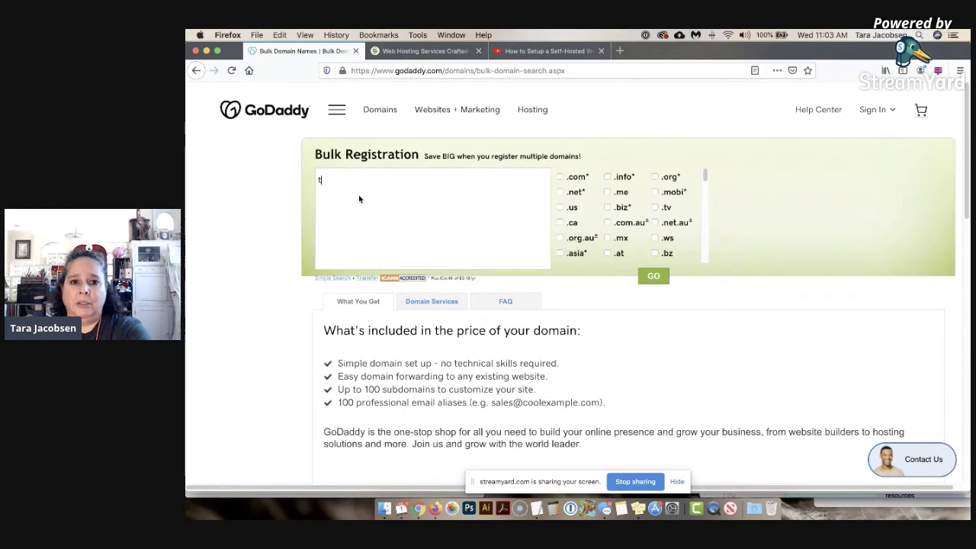
pyautogui.write('taraj')
pyautogui.write('a')
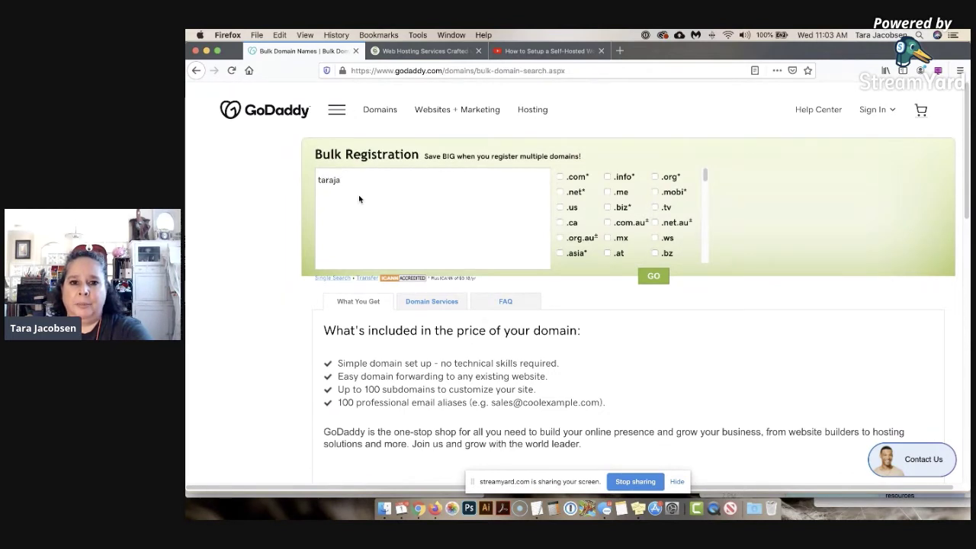
pyautogui.write('cobse')
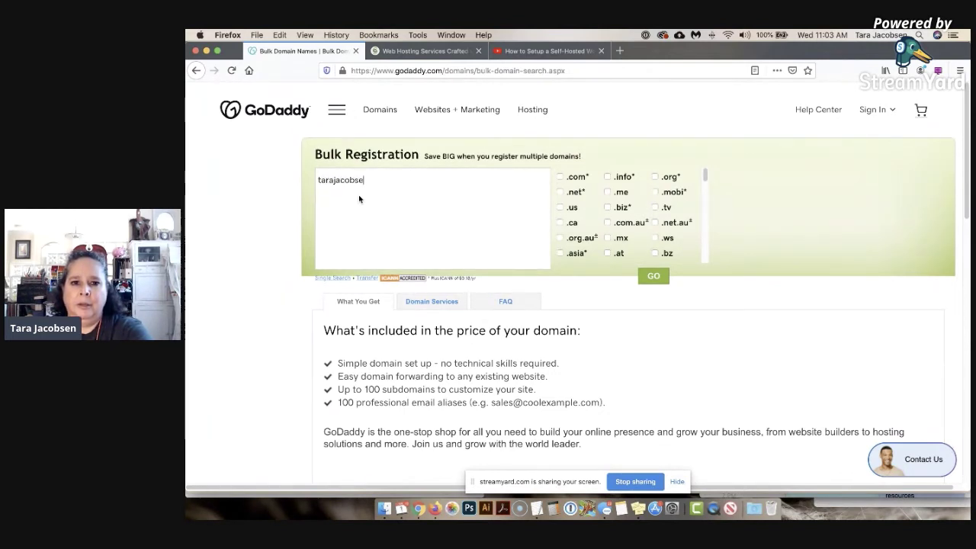
pyautogui.write('n com')
pyautogui.press('Return')
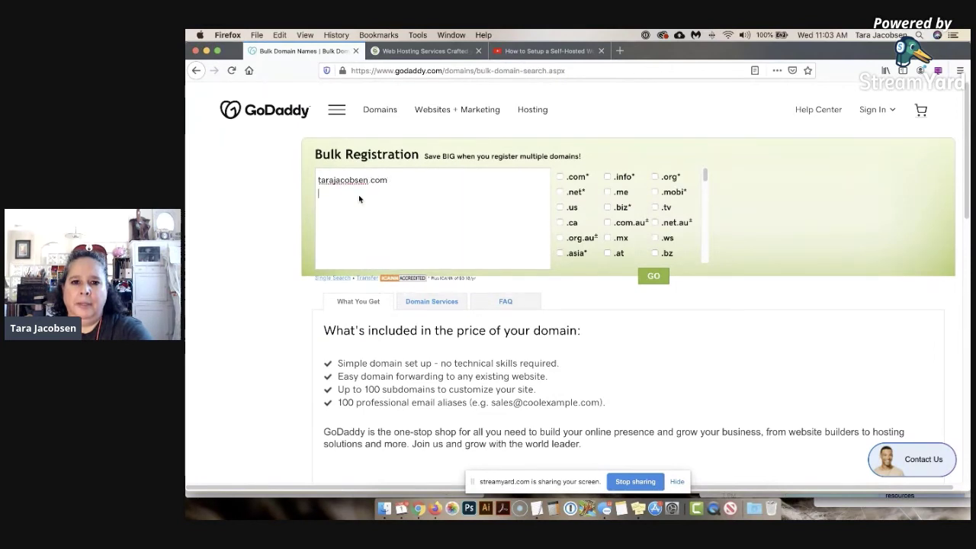
pyautogui.write('taral')
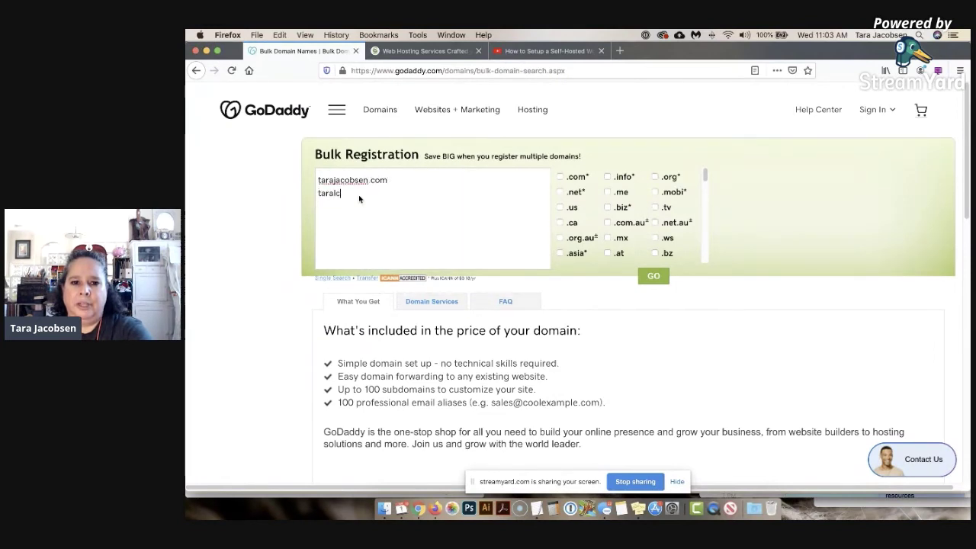
pyautogui.write('h')
pyautogui.press('BackSpace')
pyautogui.write('jca')
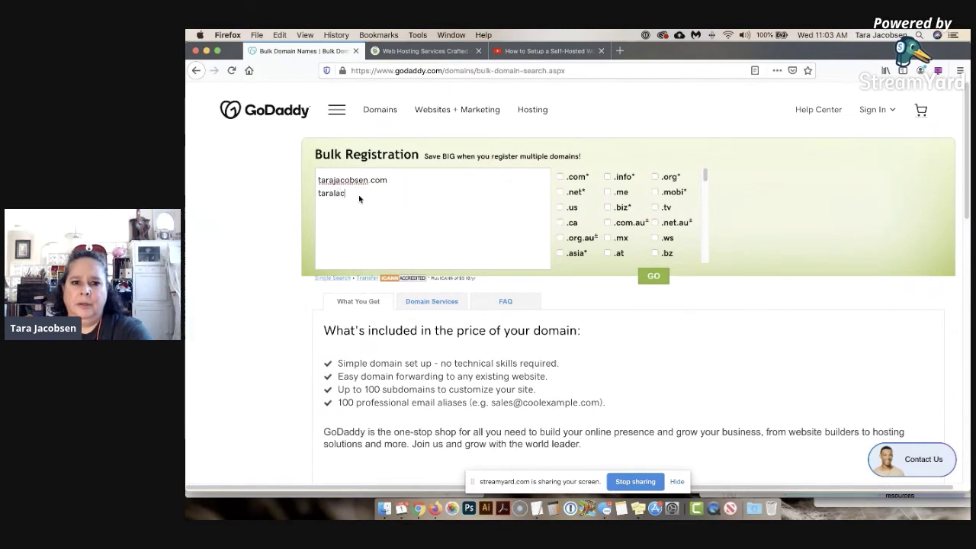
pyautogui.press('BackSpace')
pyautogui.write('acobsen.com')
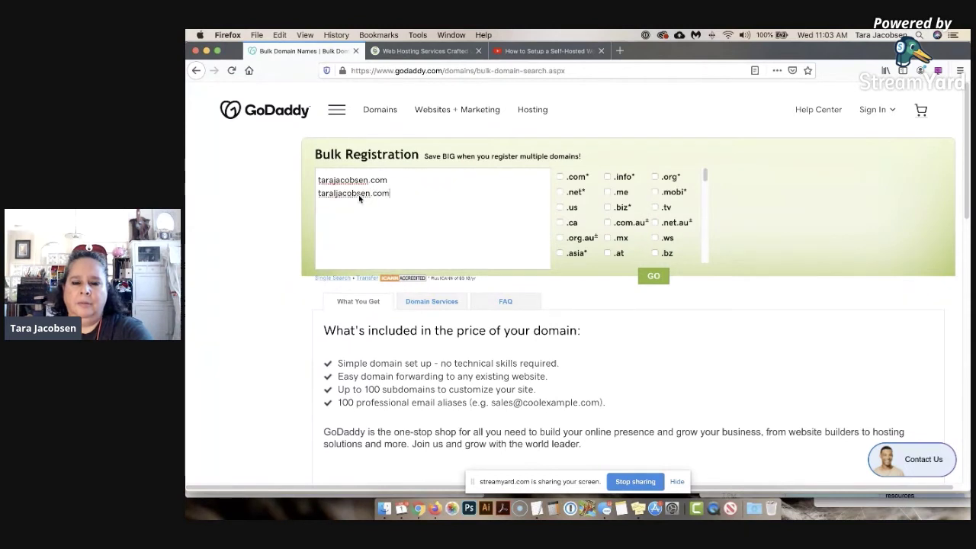
pyautogui.click(561, 177)
pyautogui.click(654, 276)
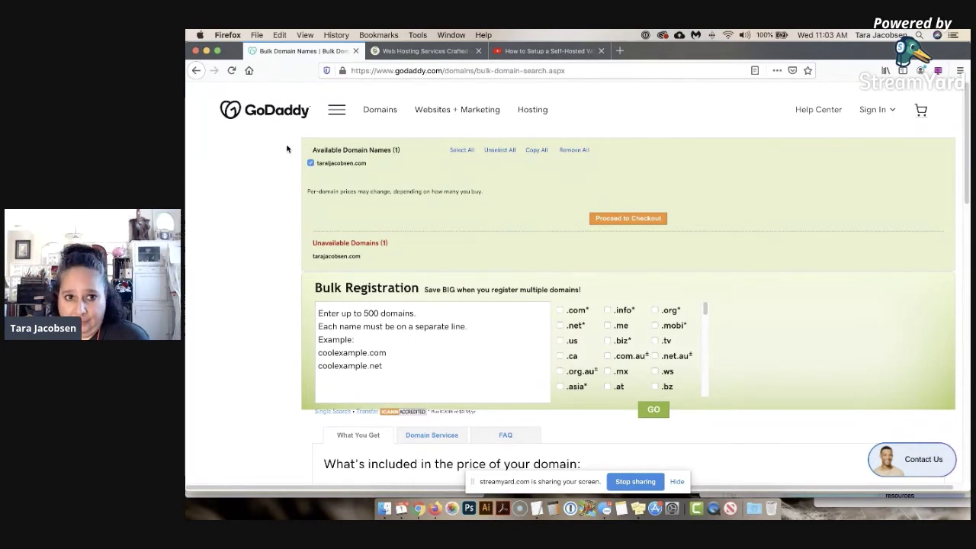
# - Go back and forward in Firefox to reload an empty Bulk Registration form, ready for new names
pyautogui.click(197, 71)
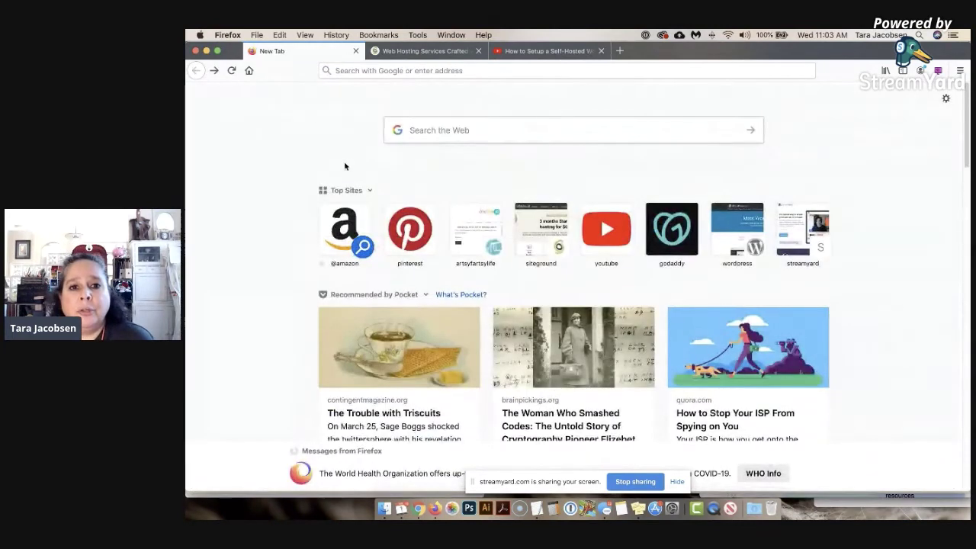
pyautogui.click(214, 71)
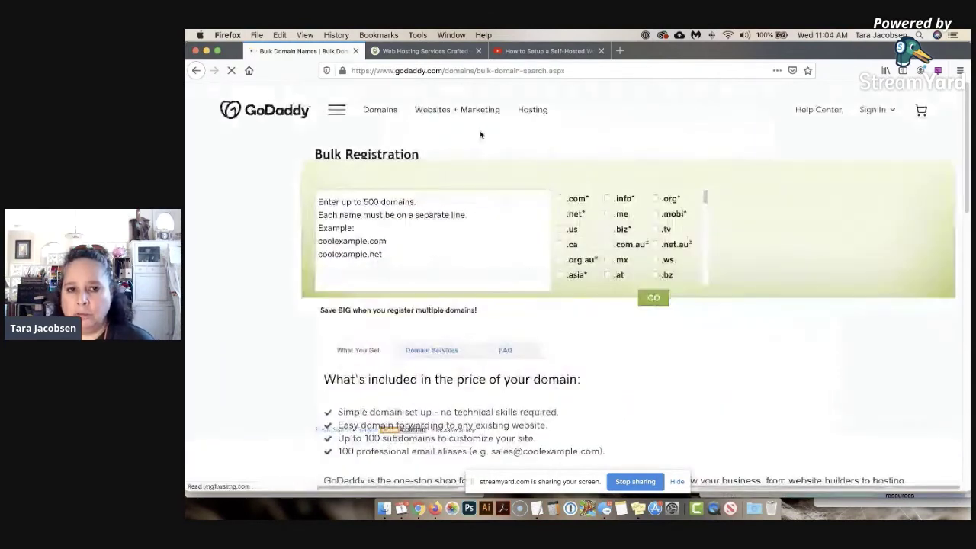
pyautogui.click(407, 250)
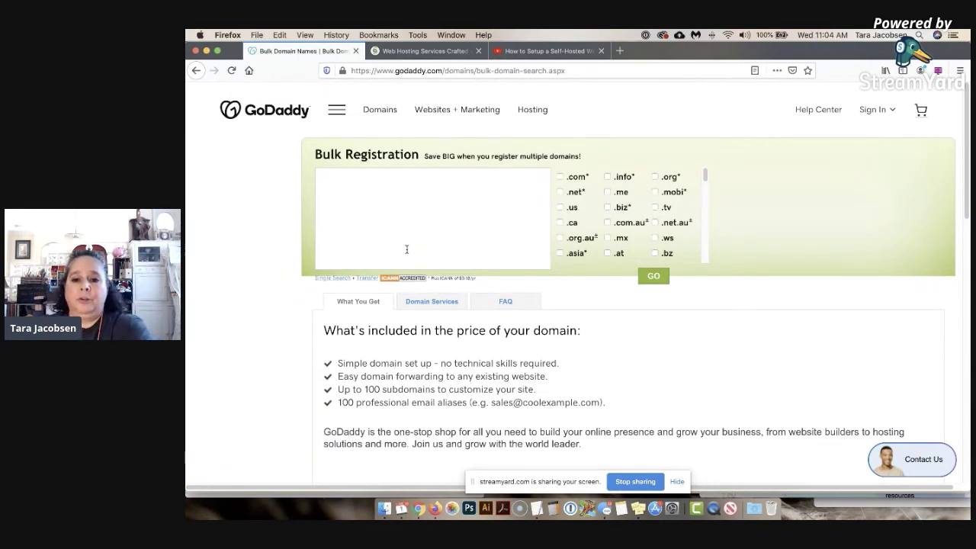
# - List watercolorartwork.com, watercolorart.com, mywatercolors.com, watercolorsforsale.com and watercolorratings.com, one per line
pyautogui.write('at')
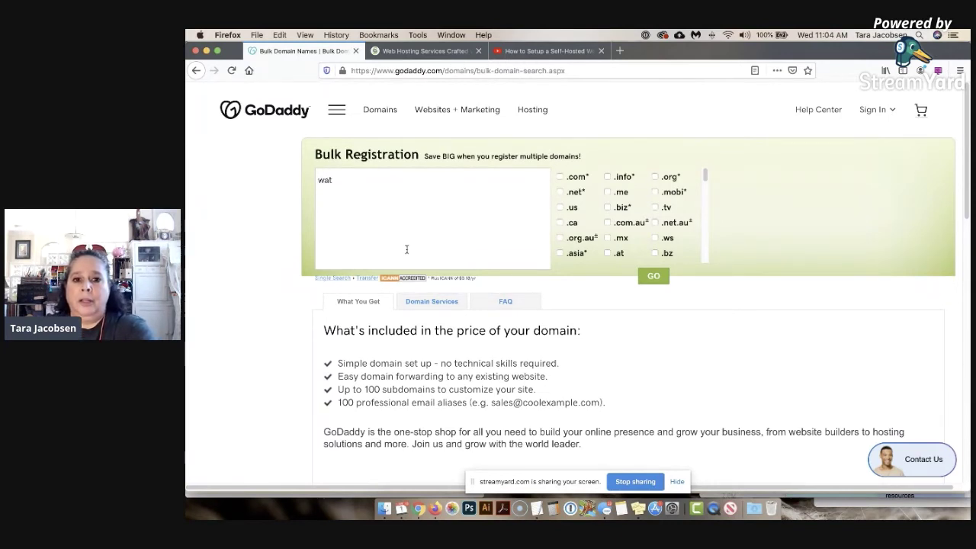
pyautogui.write('ercolorartwork')
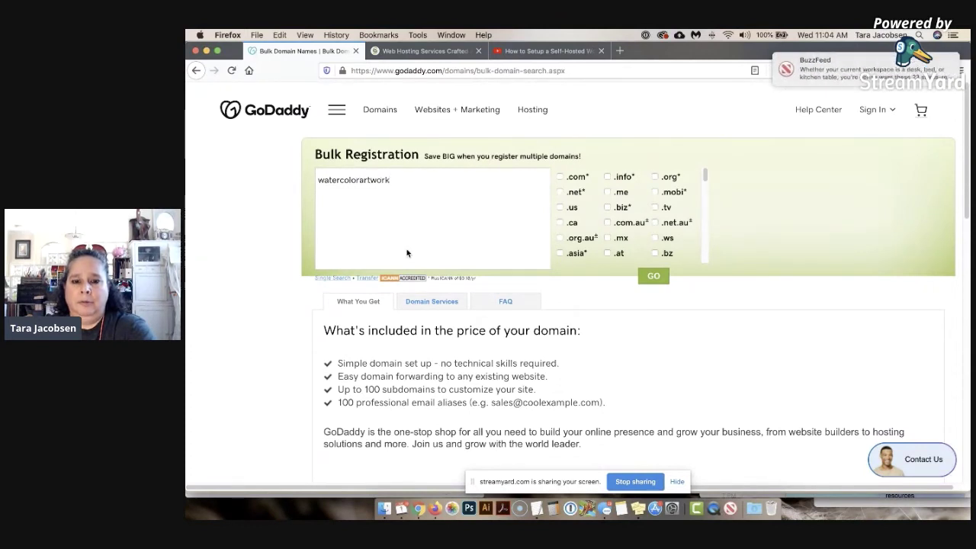
pyautogui.write('.com')
pyautogui.press('Return')
pyautogui.write('wa')
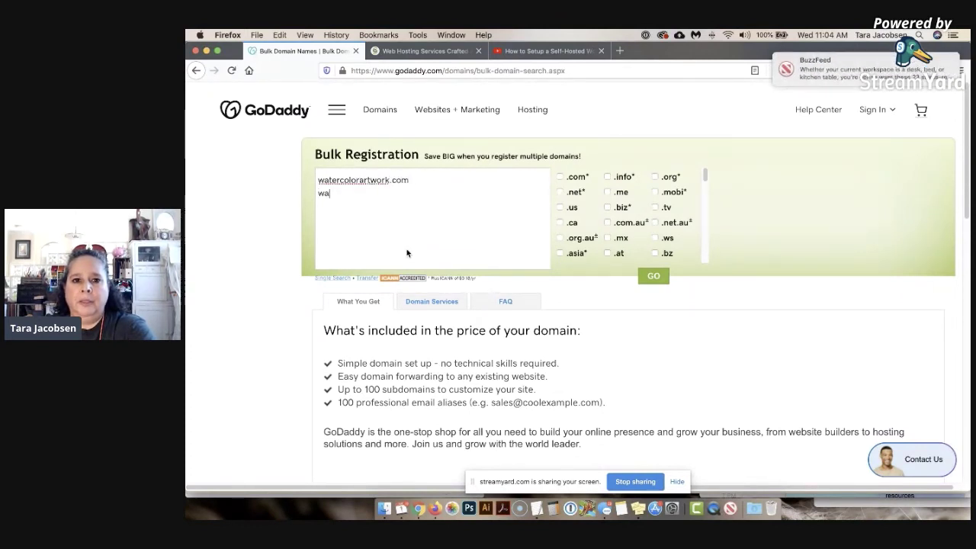
pyautogui.write('tercolora')
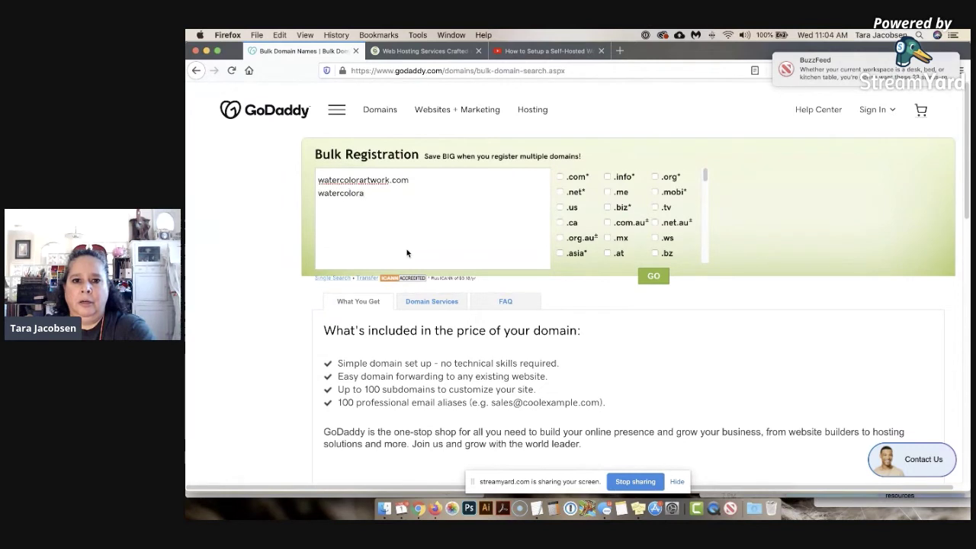
pyautogui.write('rt')
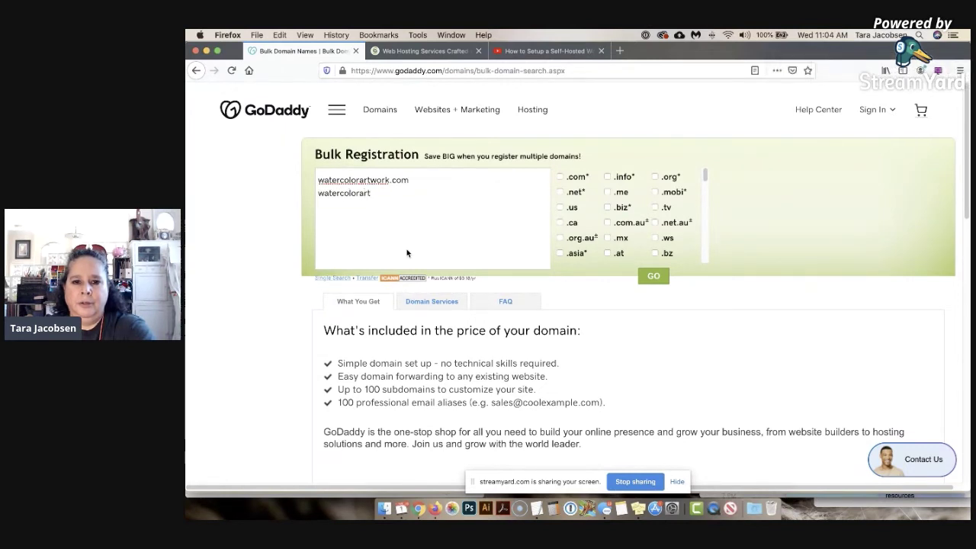
pyautogui.write('.com ')
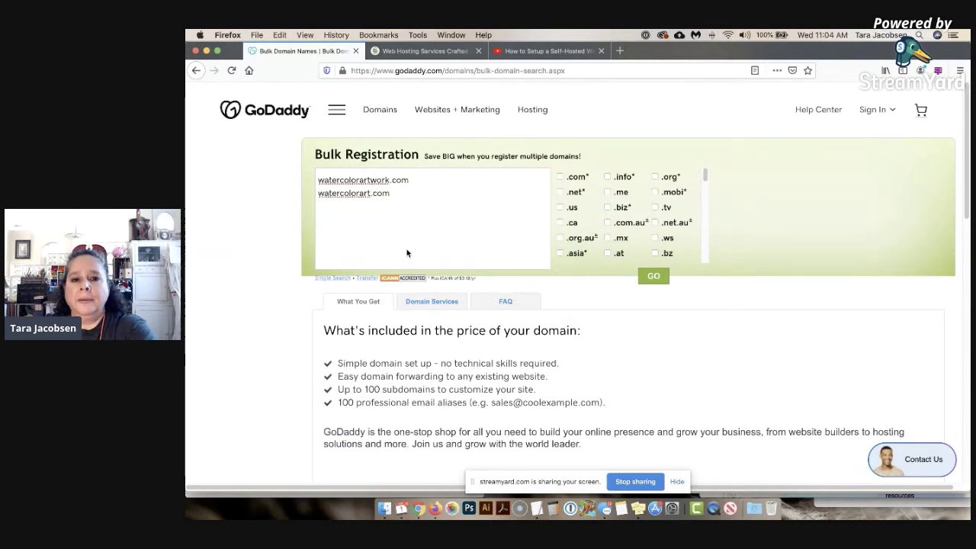
pyautogui.write('mywater')
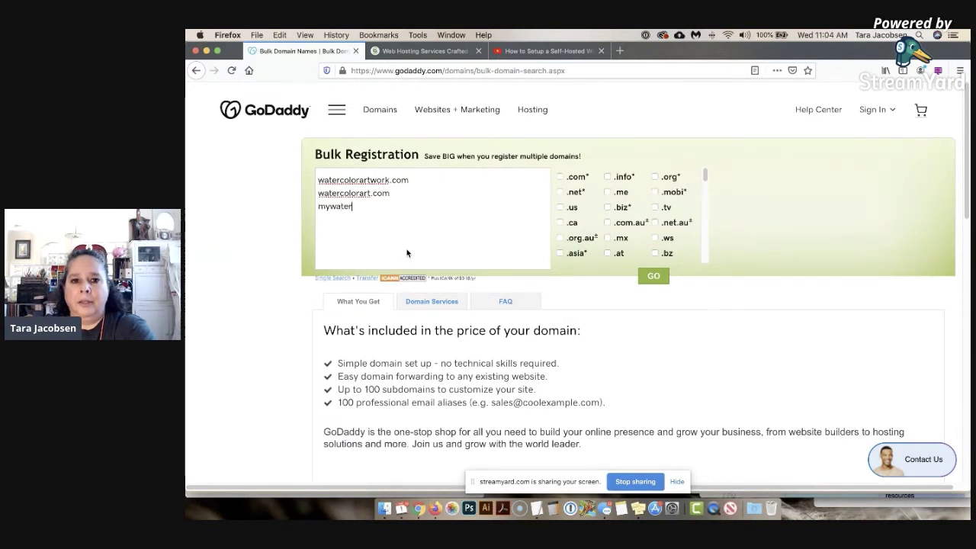
pyautogui.write('col')
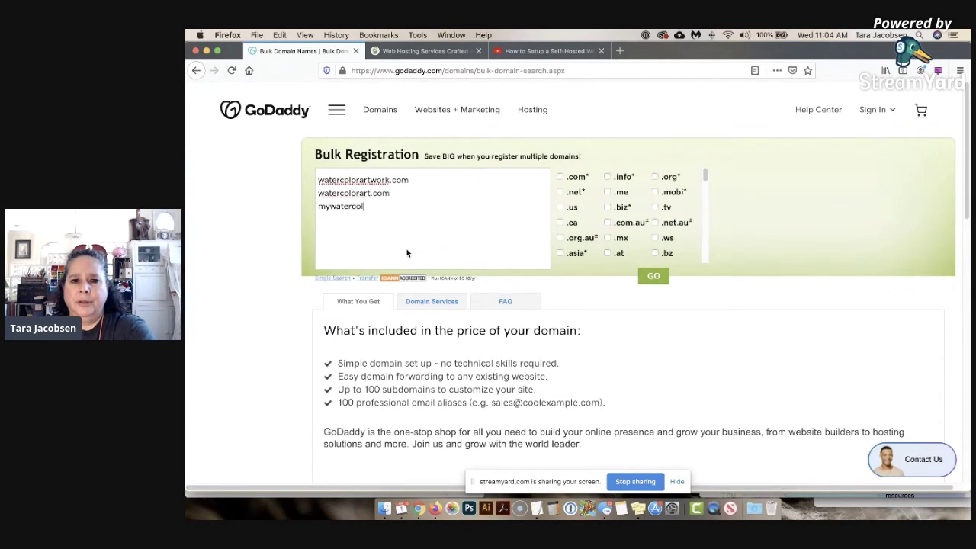
pyautogui.write('ors.com')
pyautogui.press('Return')
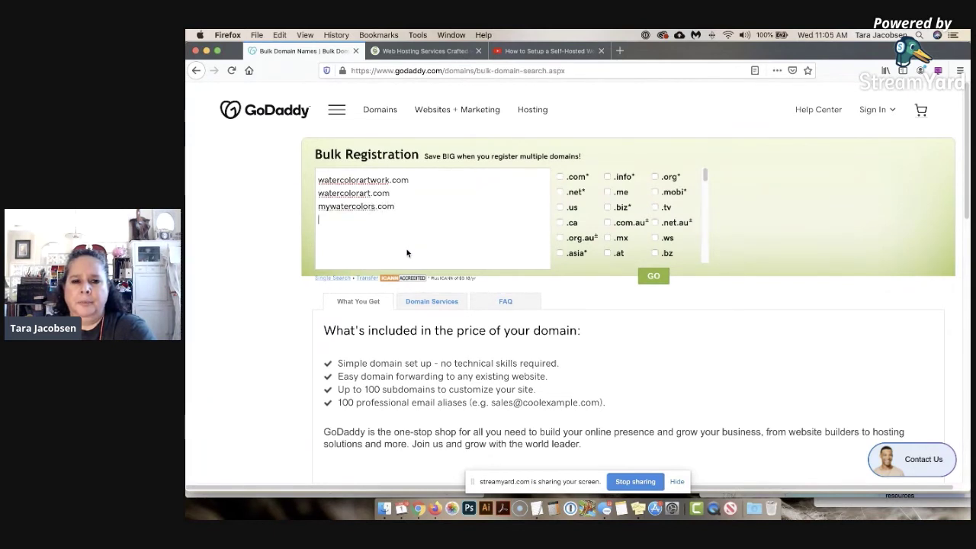
pyautogui.write('wa')
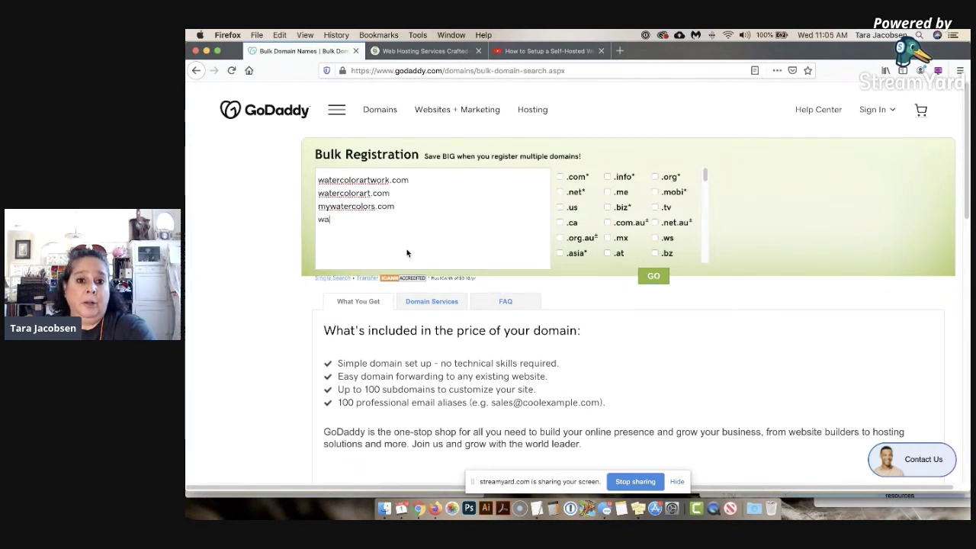
pyautogui.write('tercolo')
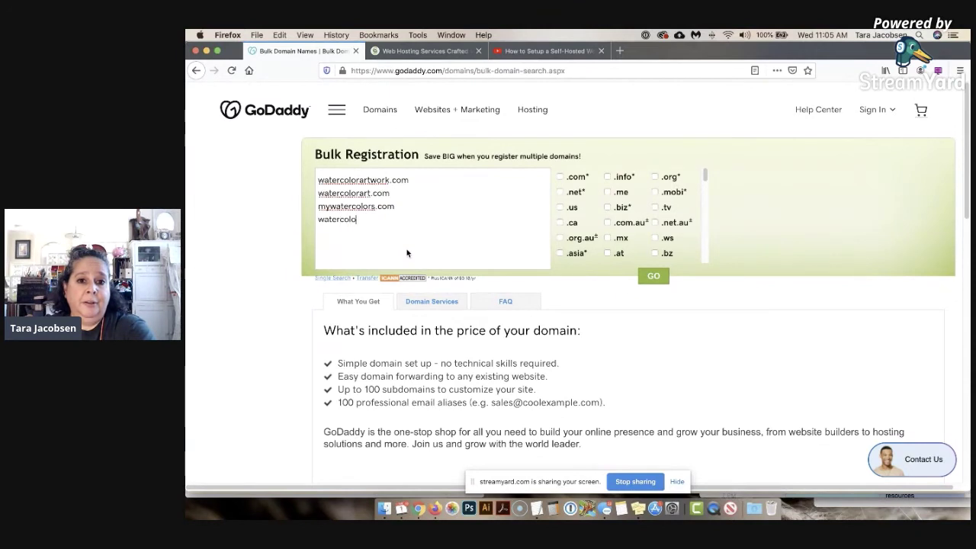
pyautogui.write('rsforsale')
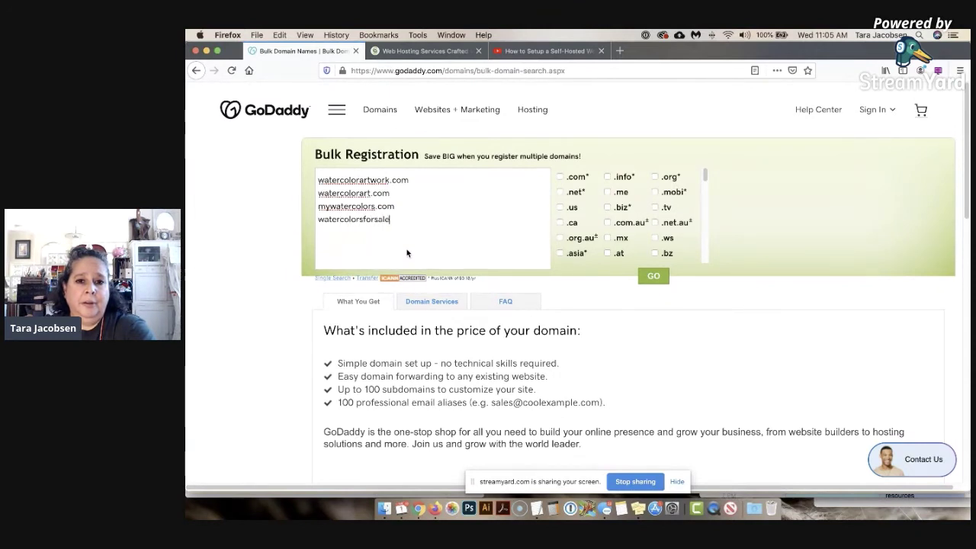
pyautogui.write('..co')
pyautogui.write('com')
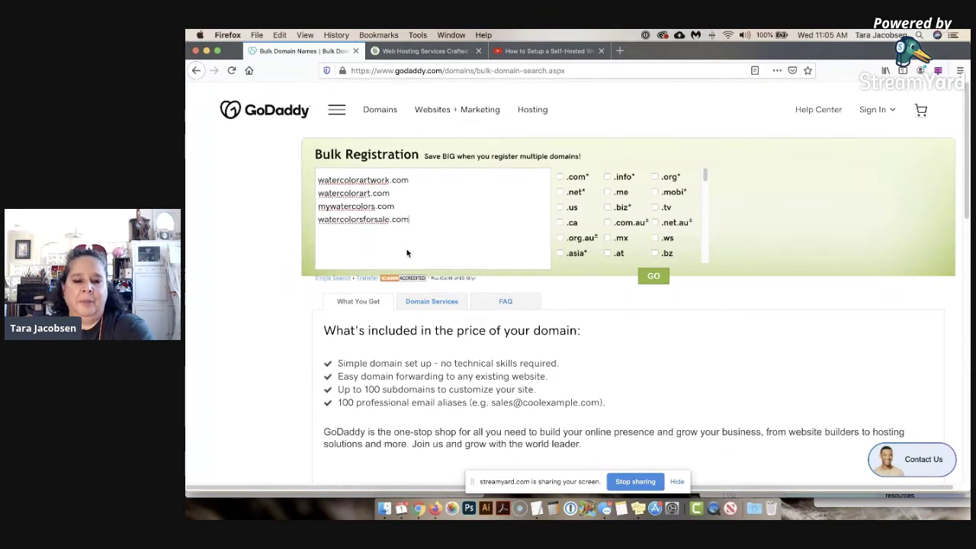
pyautogui.press('Return')
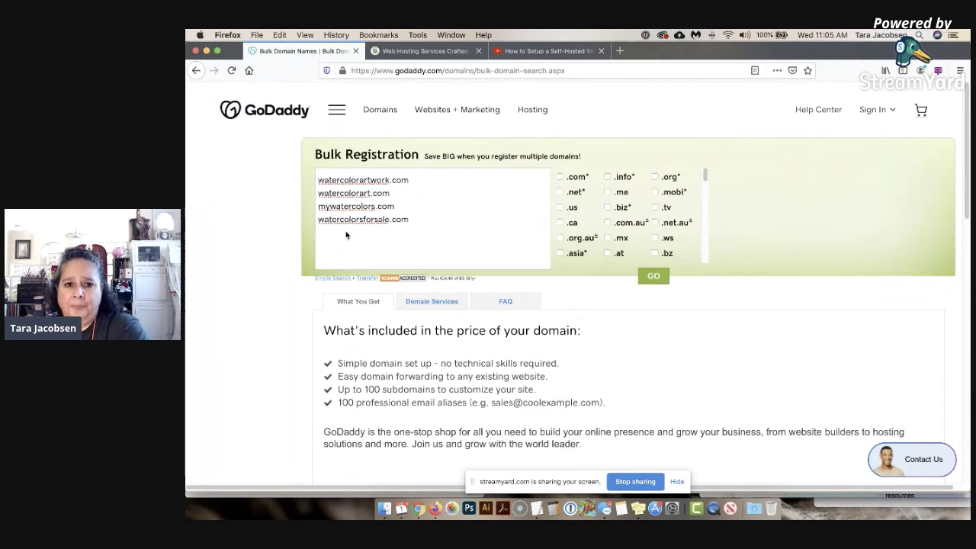
pyautogui.write('wat')
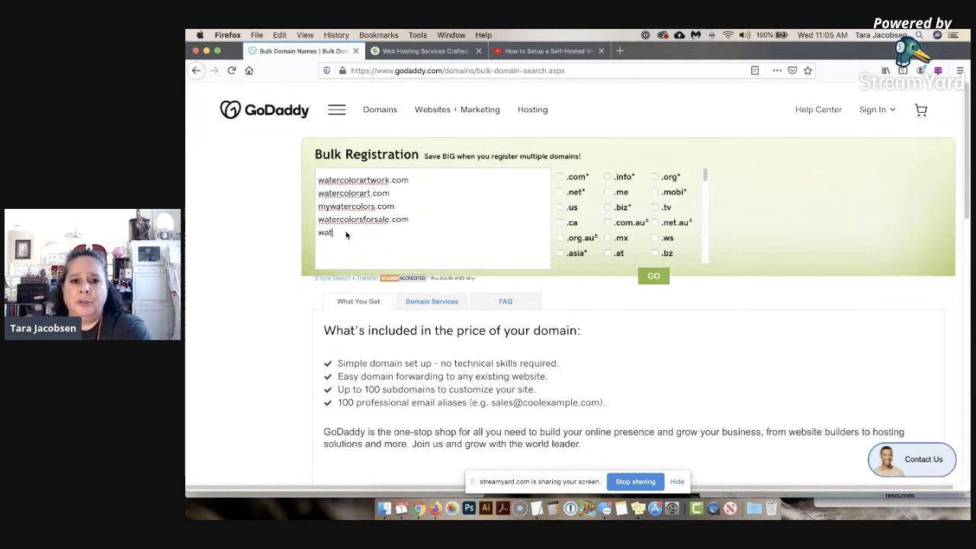
pyautogui.write('ercolor')
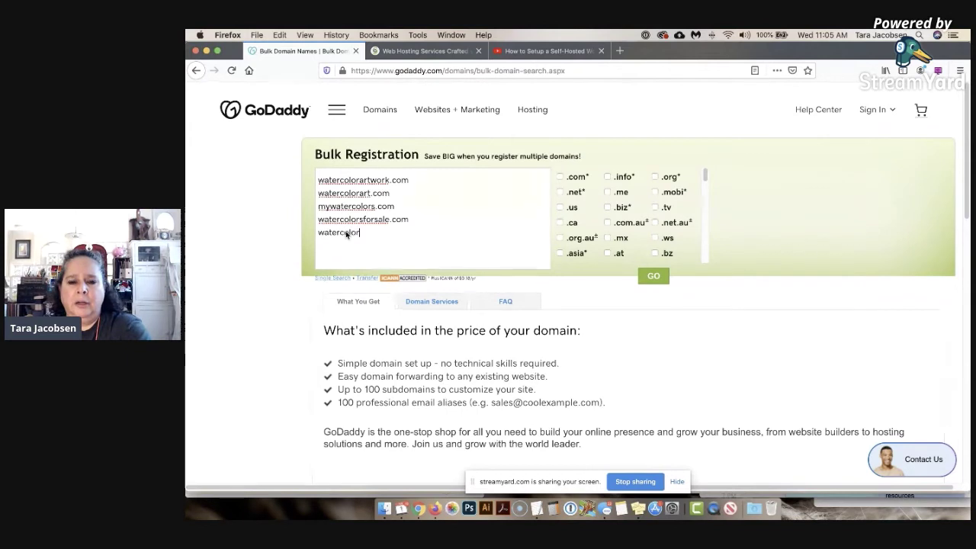
pyautogui.write('rati')
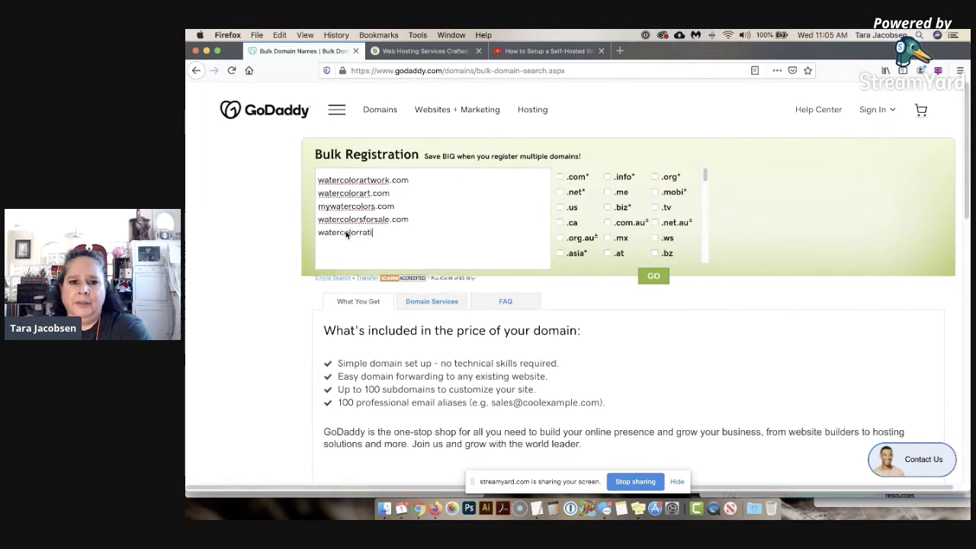
pyautogui.write('ngs.com')
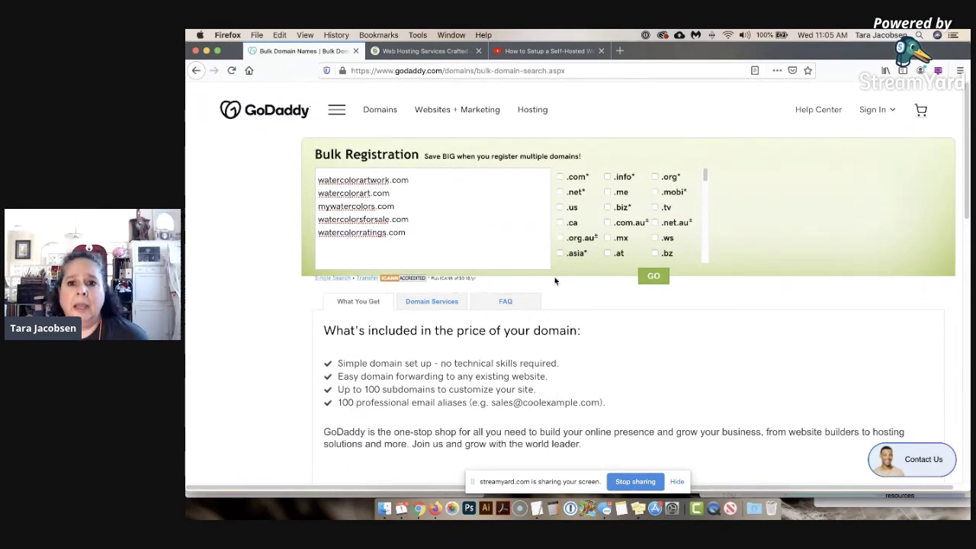
# - Restrict the search to .com and check availability of the five watercolor domains
pyautogui.click(651, 280)
pyautogui.click(561, 177)
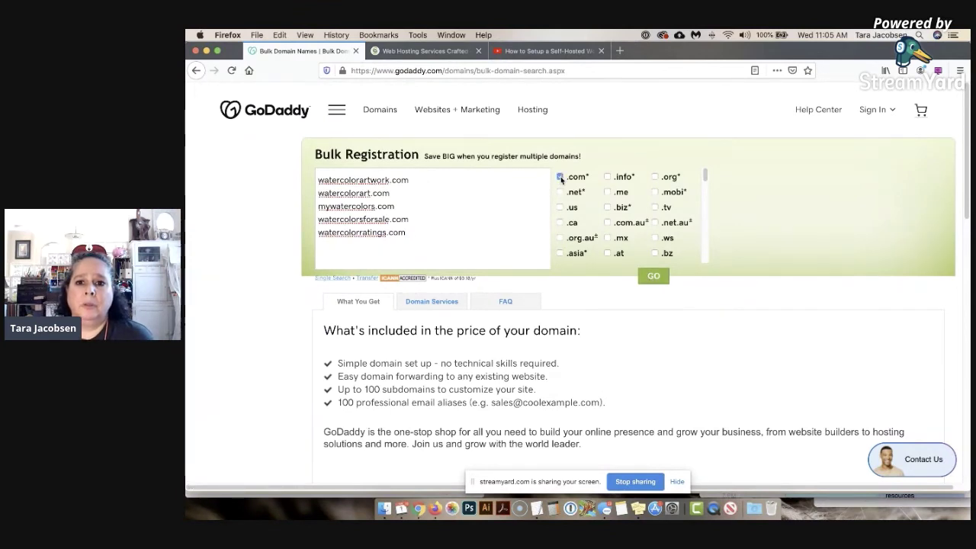
pyautogui.click(659, 284)
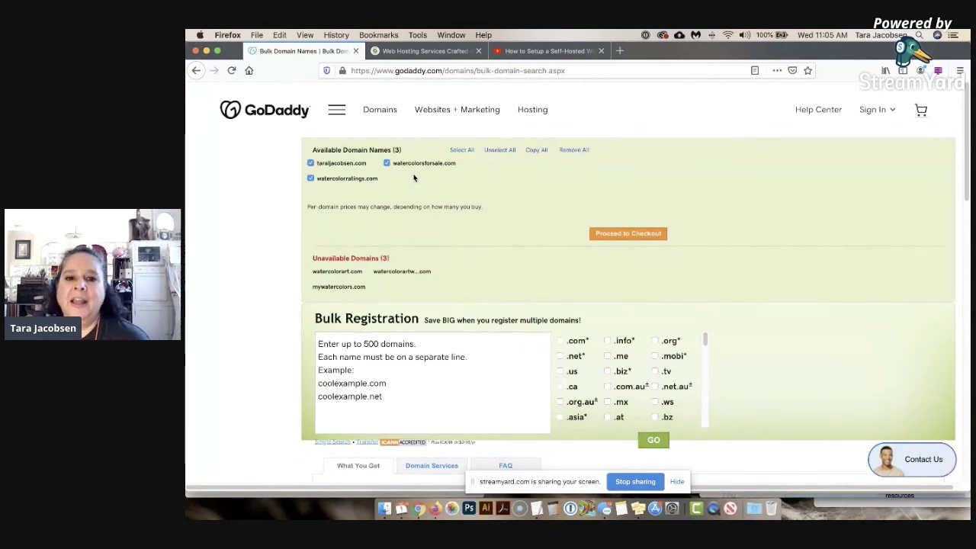
# - Untick watercolorratings.com, watercolorsforsale.com and the personal-name domain, then select the empty Bulk Registration box
pyautogui.click(311, 178)
pyautogui.click(311, 163)
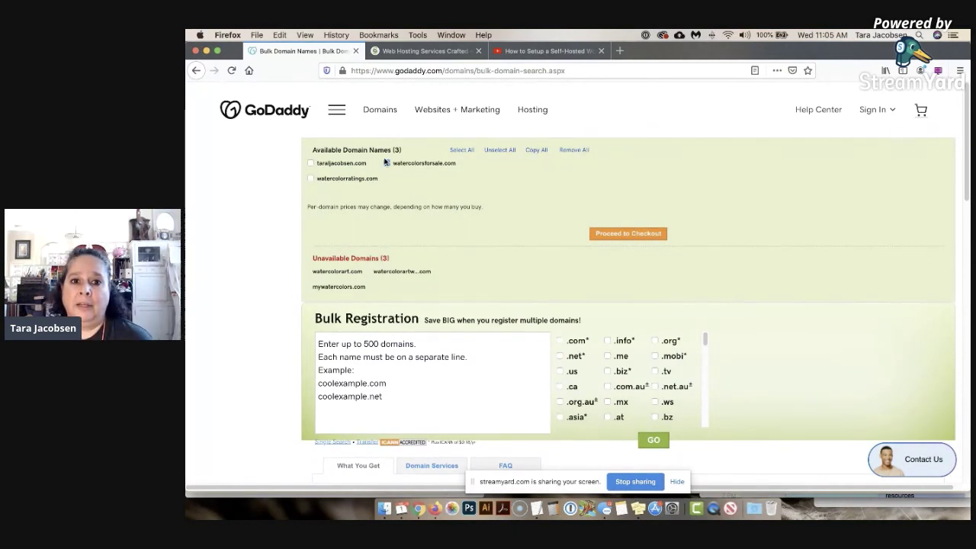
pyautogui.click(389, 164)
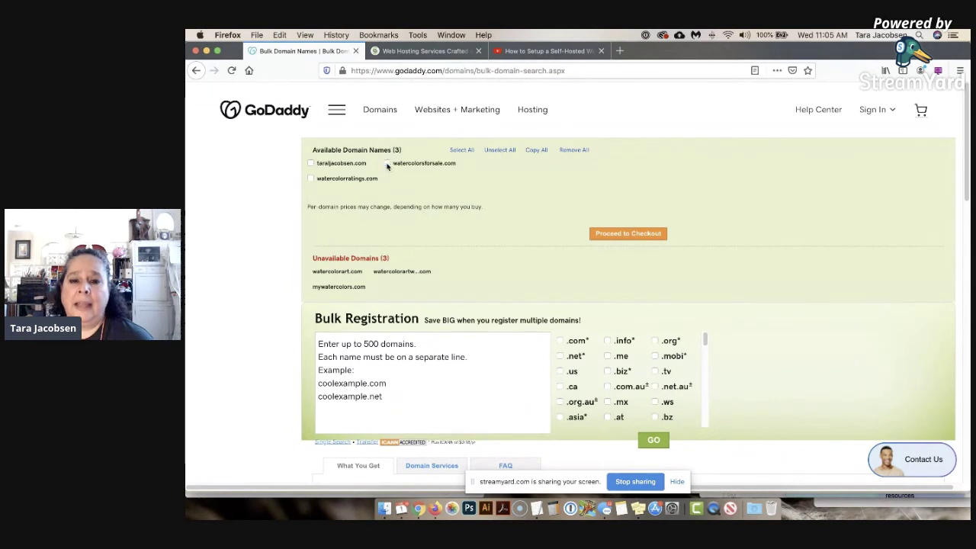
pyautogui.click(357, 370)
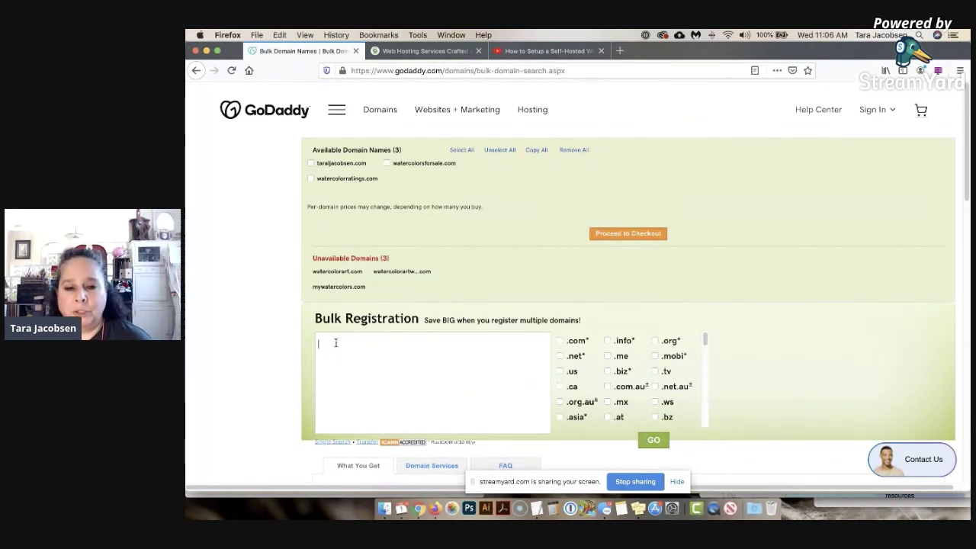
# - Select the available personal-name .com domain and proceed to checkout at 2 years for $29.98
pyautogui.scroll(-3, 374, 351)
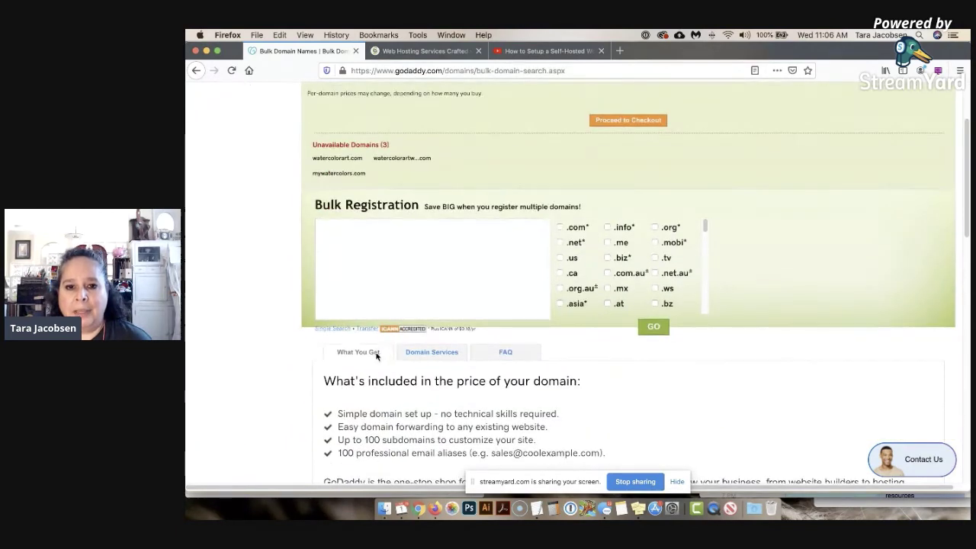
pyautogui.scroll(1, 349, 201)
pyautogui.scroll(1, 336, 151)
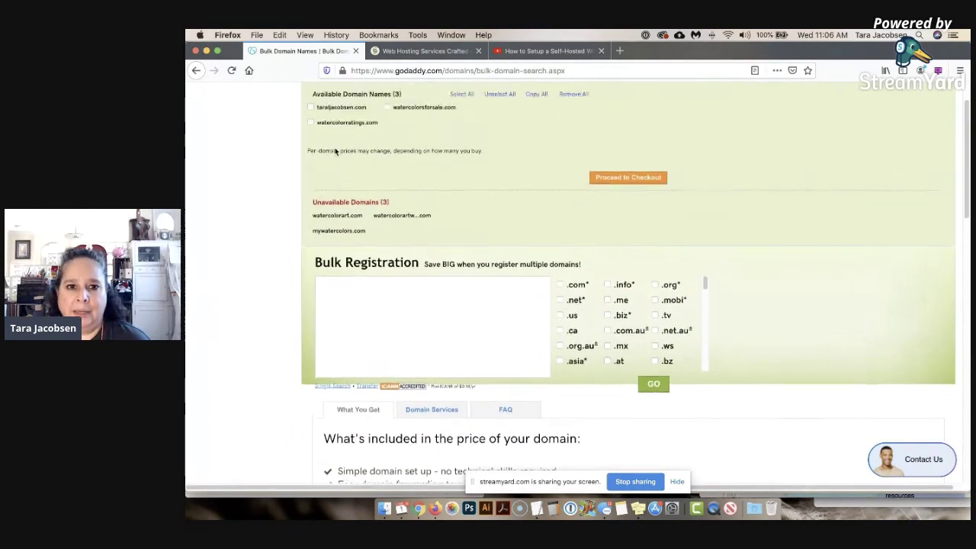
pyautogui.scroll(1, 336, 151)
pyautogui.click(311, 129)
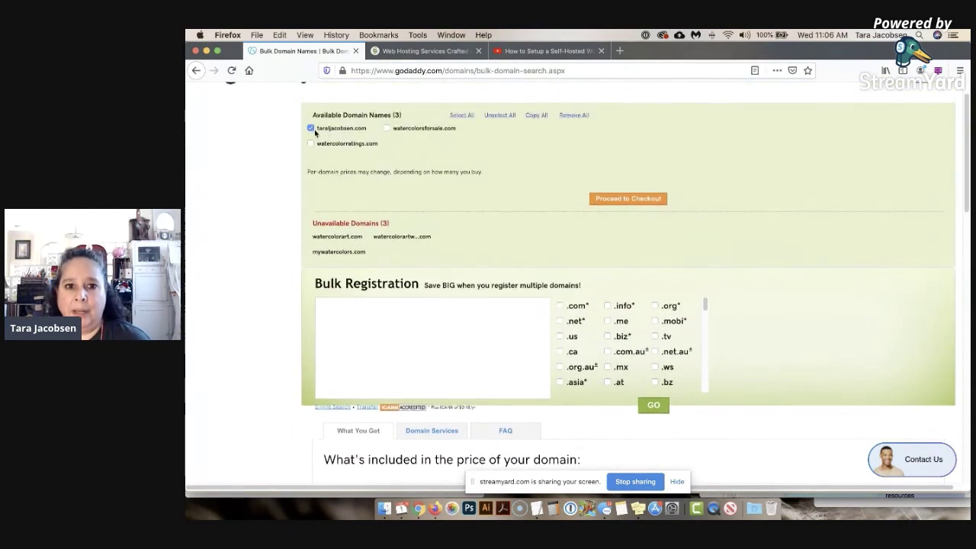
pyautogui.click(631, 203)
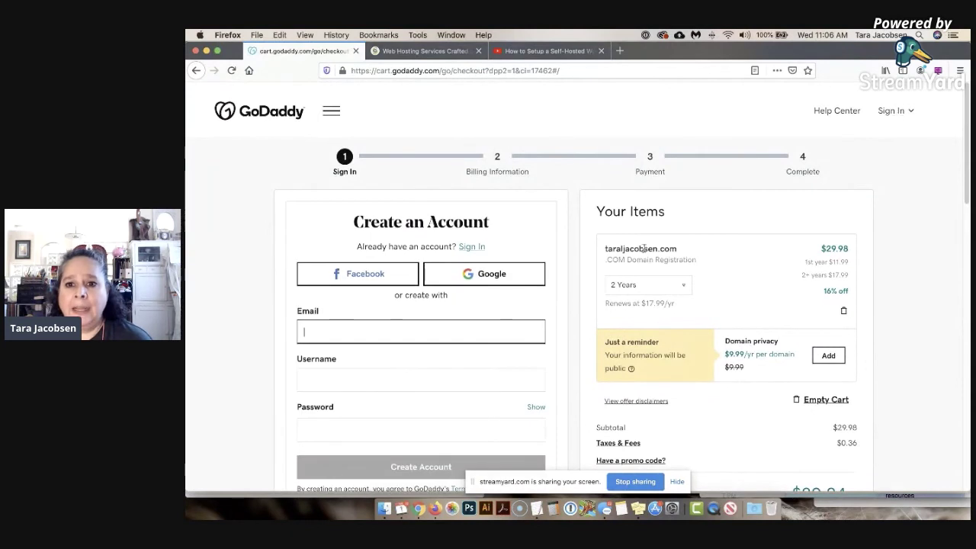
pyautogui.click(623, 288)
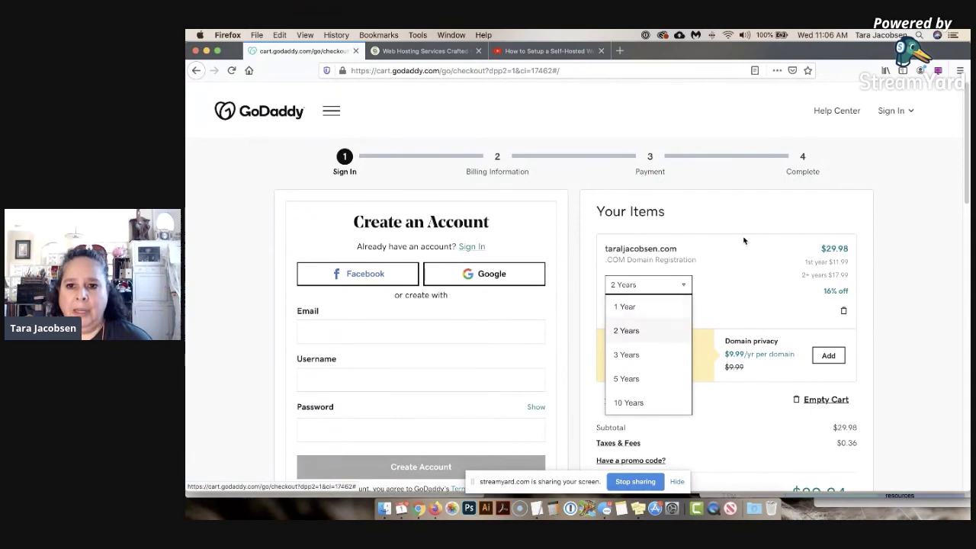
pyautogui.click(660, 200)
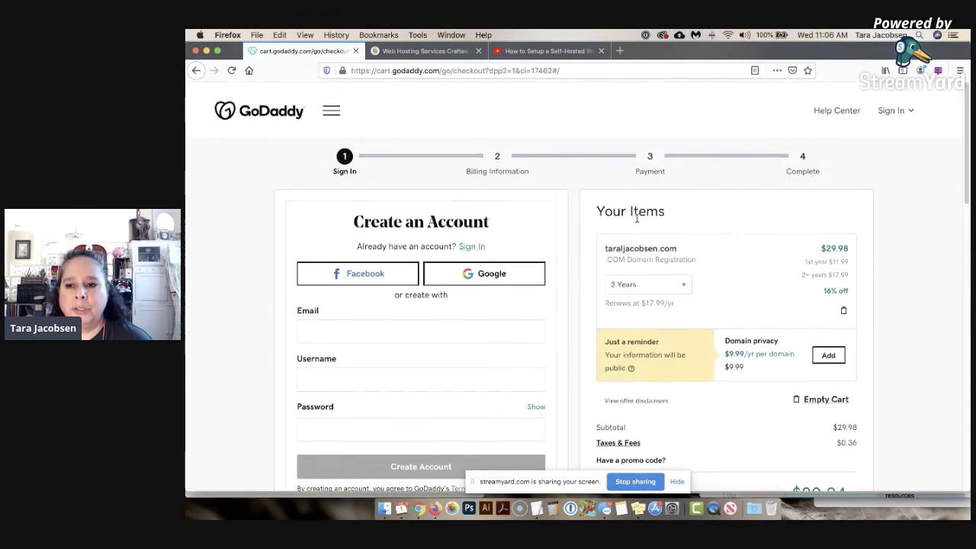
pyautogui.scroll(-2, 638, 222)
pyautogui.scroll(-2, 638, 223)
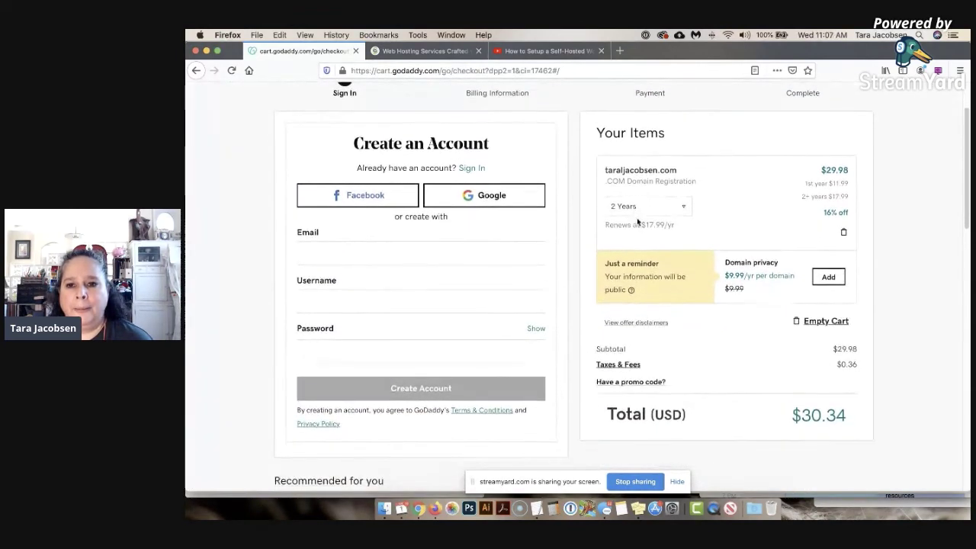
pyautogui.scroll(-2, 638, 221)
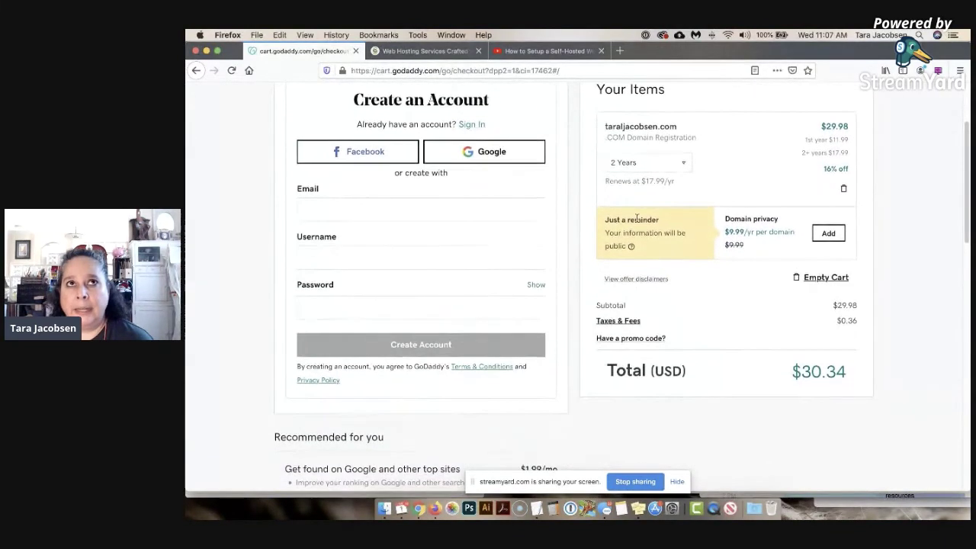
pyautogui.scroll(-2, 637, 217)
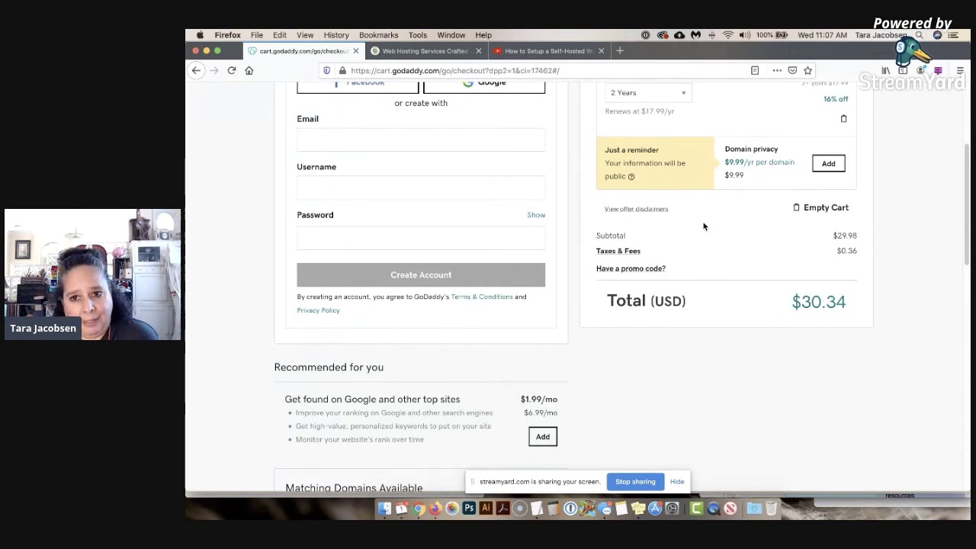
pyautogui.scroll(1, 675, 136)
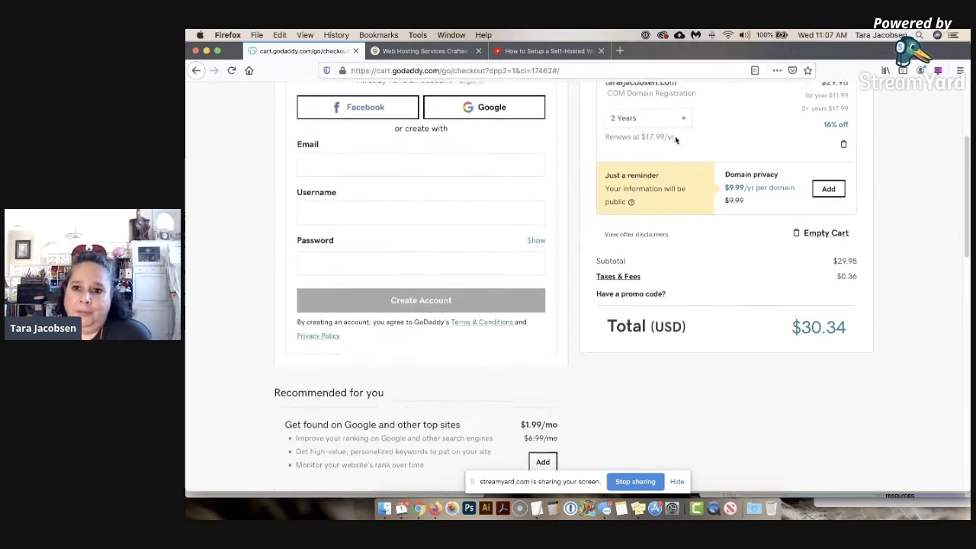
pyautogui.scroll(1, 675, 140)
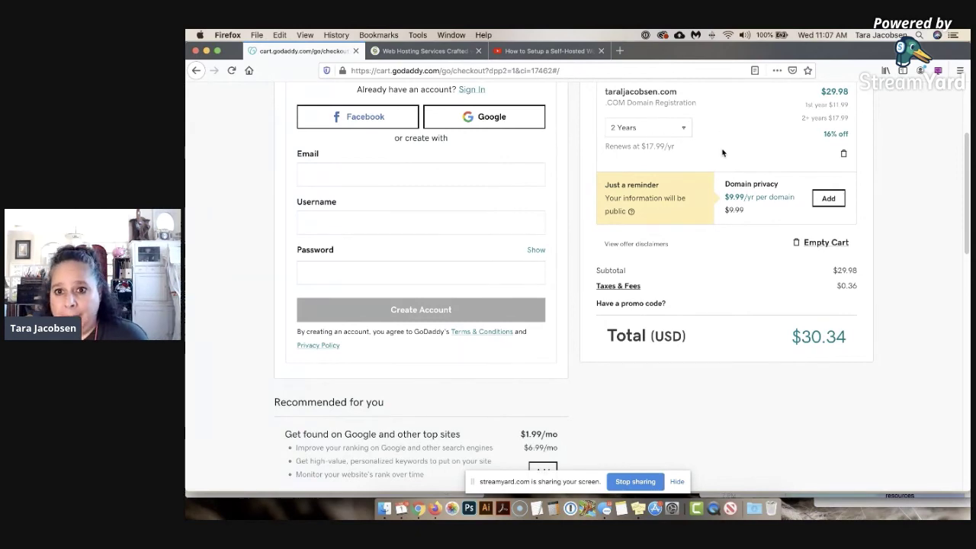
pyautogui.scroll(-1, 723, 152)
pyautogui.scroll(2, 721, 154)
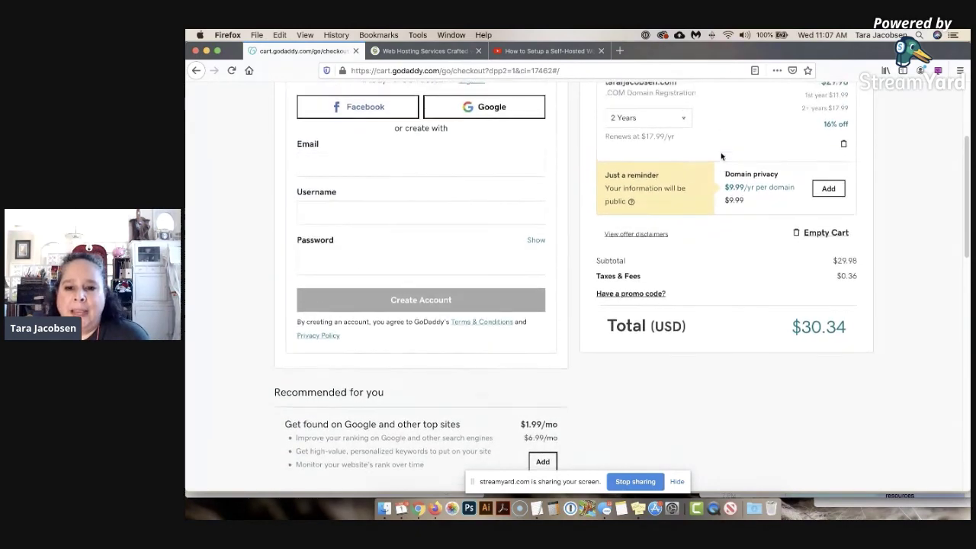
pyautogui.scroll(3, 722, 156)
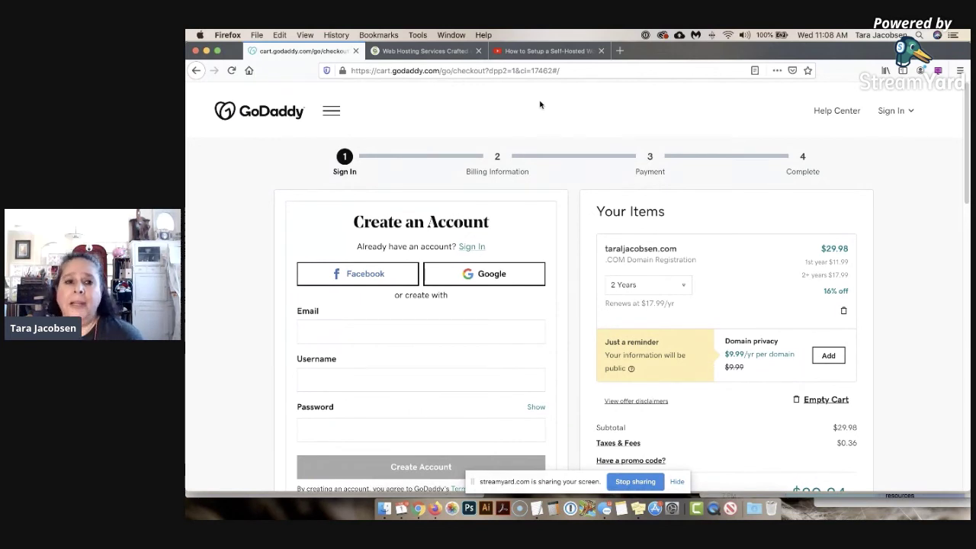
# - Browse GoDaddy's Websites + Marketing page, then switch to the SiteGround tab offering $0.99 StartUp hosting
pyautogui.click(257, 112)
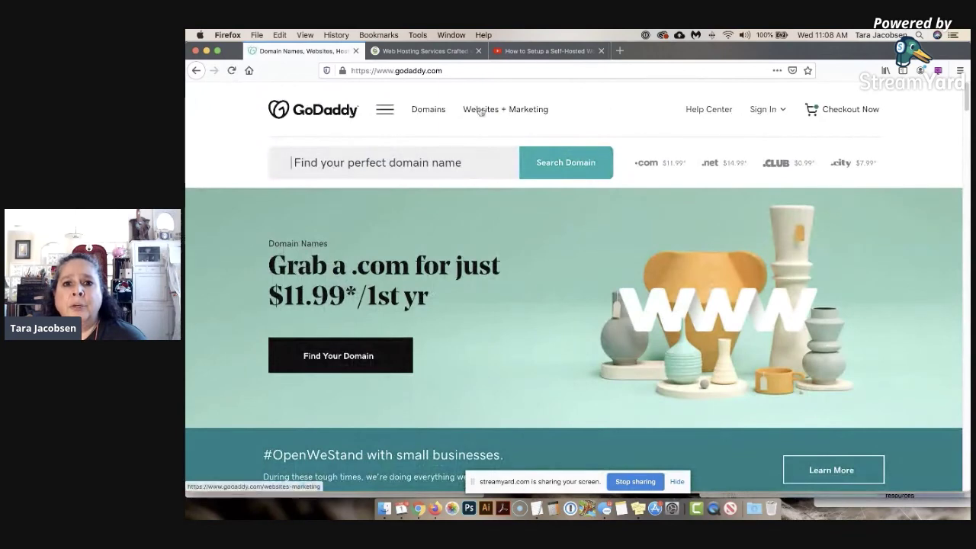
pyautogui.click(515, 111)
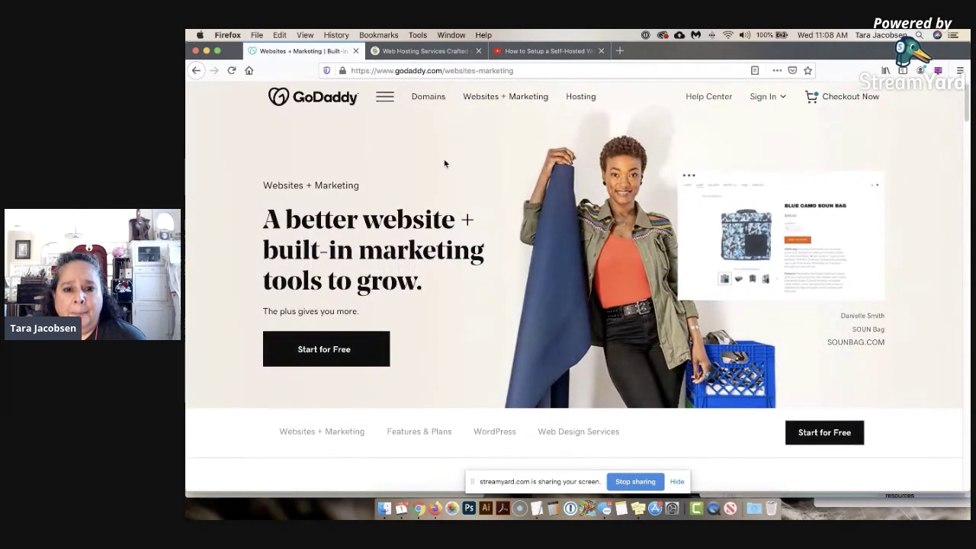
pyautogui.scroll(-5, 445, 164)
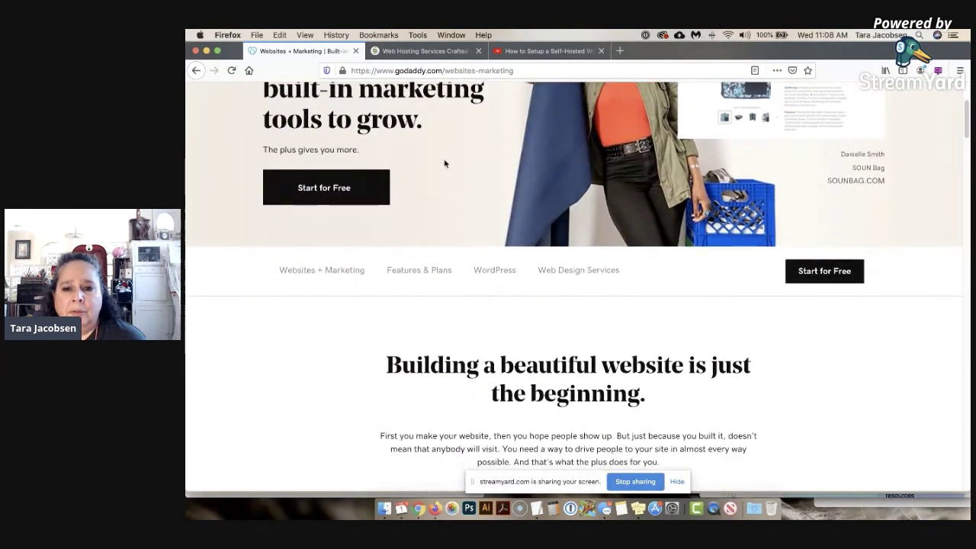
pyautogui.scroll(-10, 446, 163)
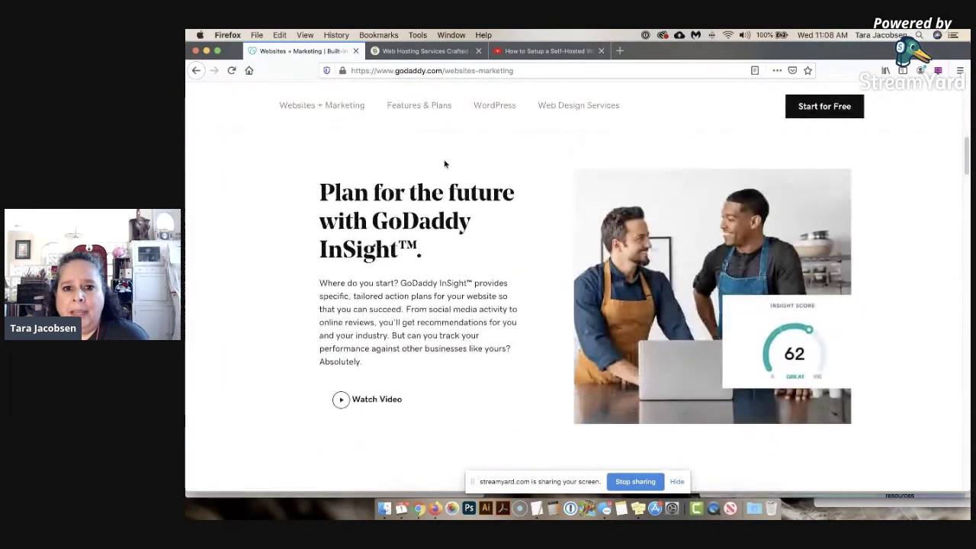
pyautogui.scroll(-10, 445, 163)
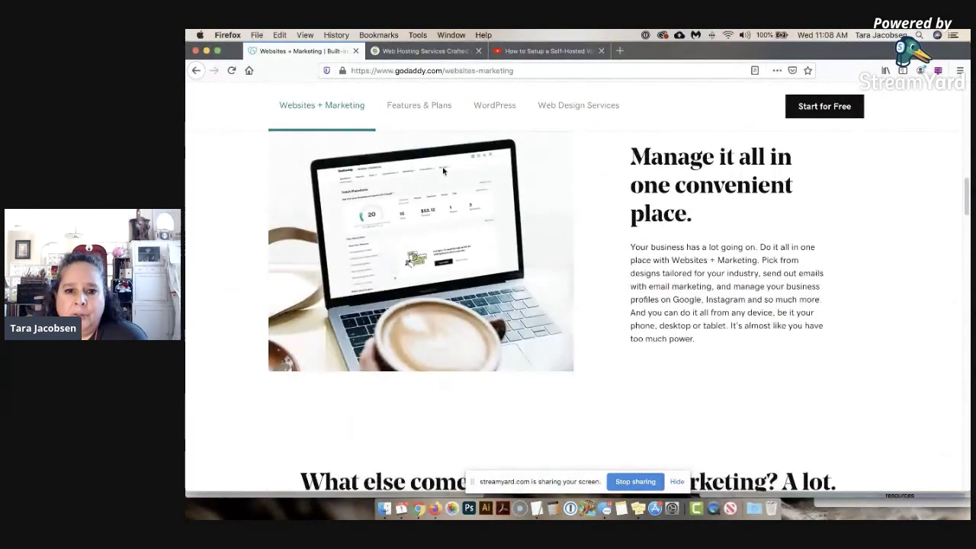
pyautogui.scroll(20, 443, 171)
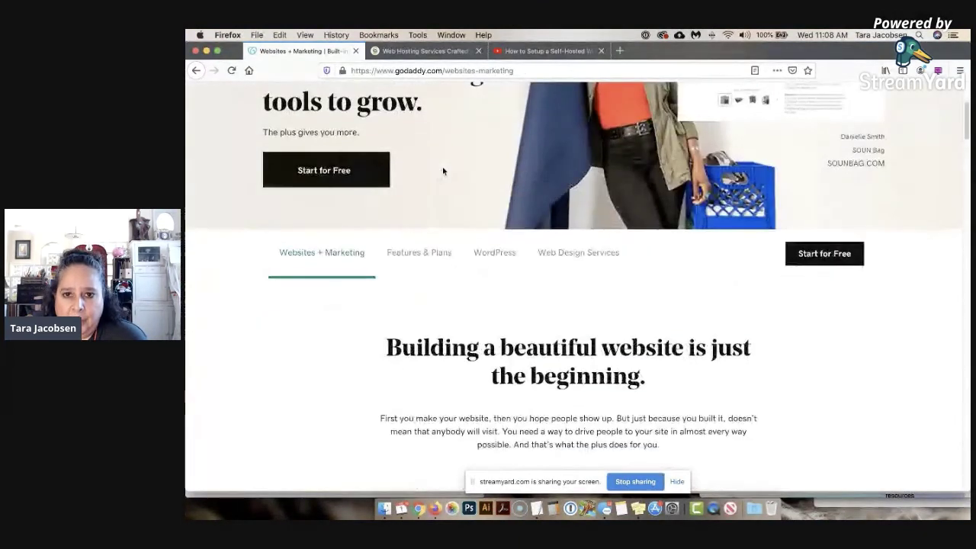
pyautogui.scroll(5, 443, 171)
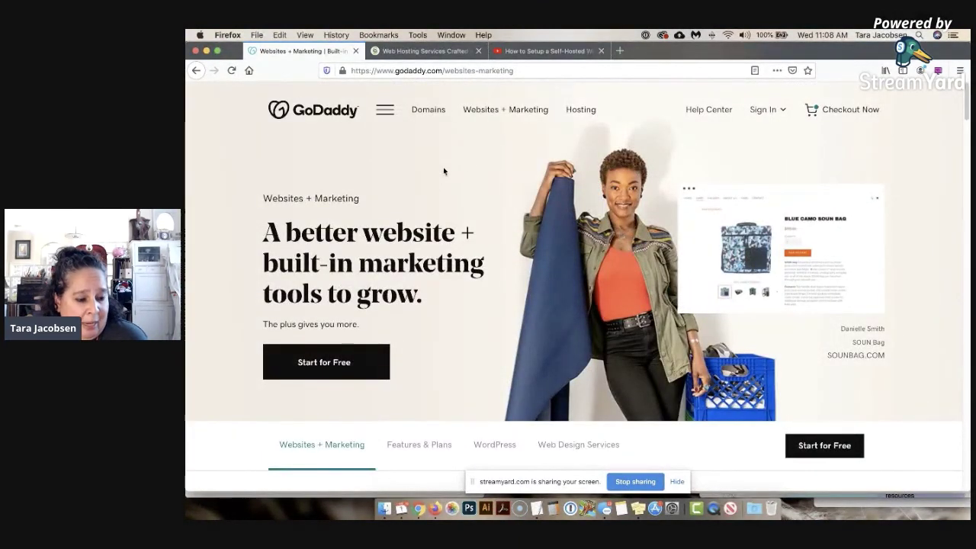
pyautogui.click(429, 52)
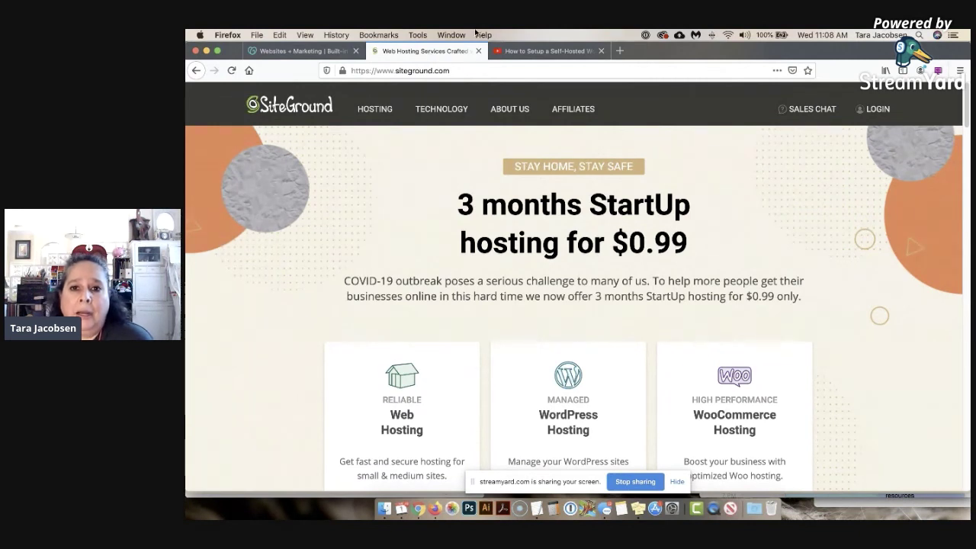
pyautogui.click(474, 68)
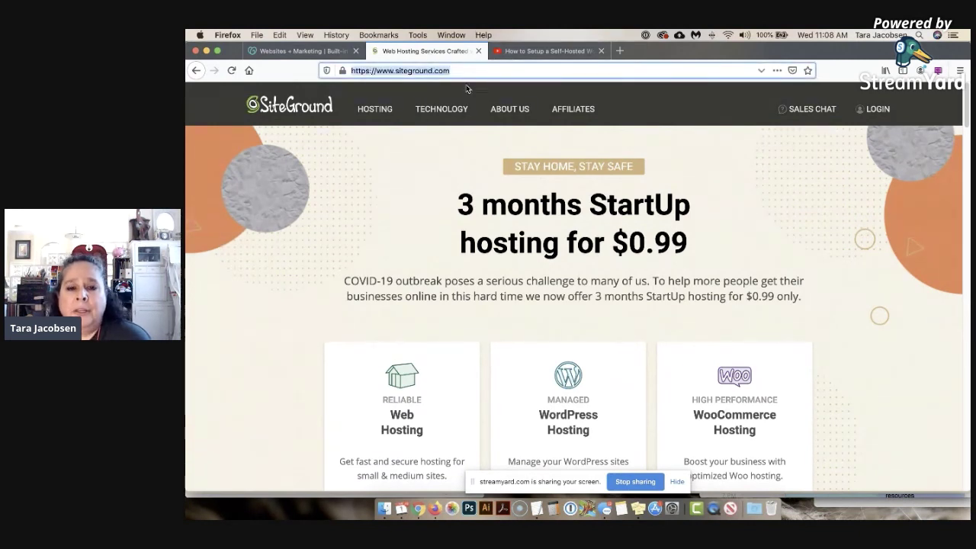